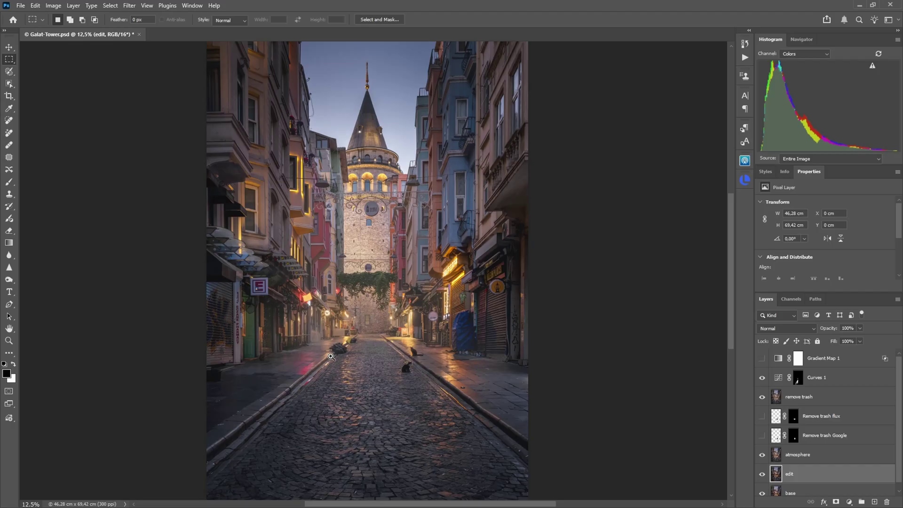
- Inspect the trash bags up close, zoom back out, then minimize the Adobe Account browser
{"action": "scroll", "coordinate": [329, 359], "scroll_direction": "up", "scroll_amount": 2}
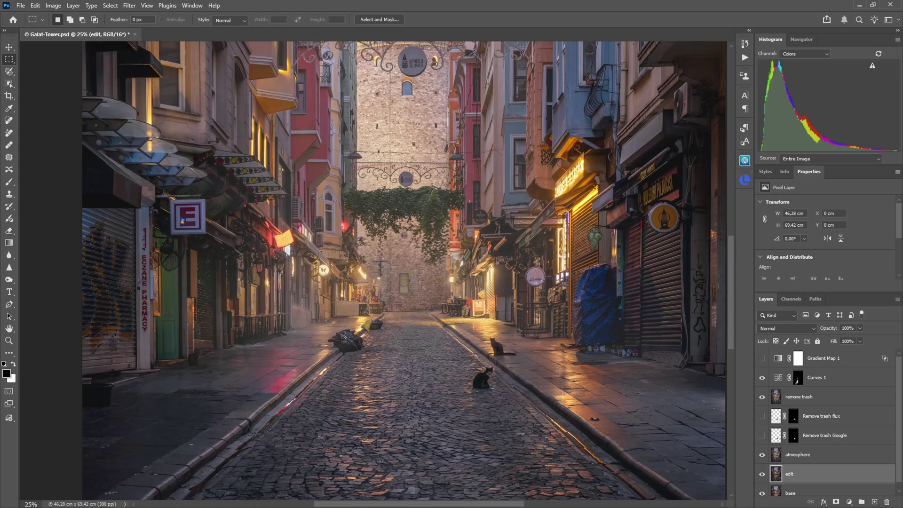
{"action": "left_click", "coordinate": [325, 353], "text": "ctrl"}
{"action": "left_click", "coordinate": [325, 352], "text": "ctrl"}
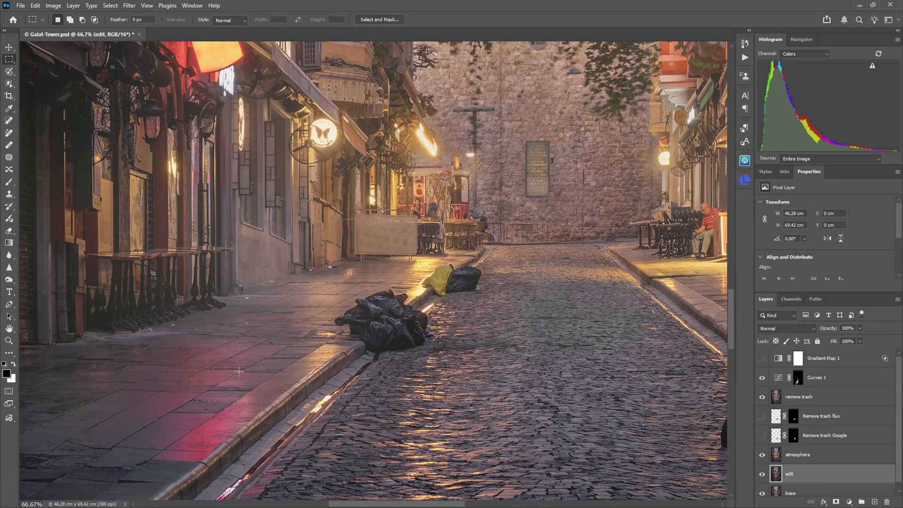
{"action": "left_click", "coordinate": [443, 359], "text": "ctrl+alt"}
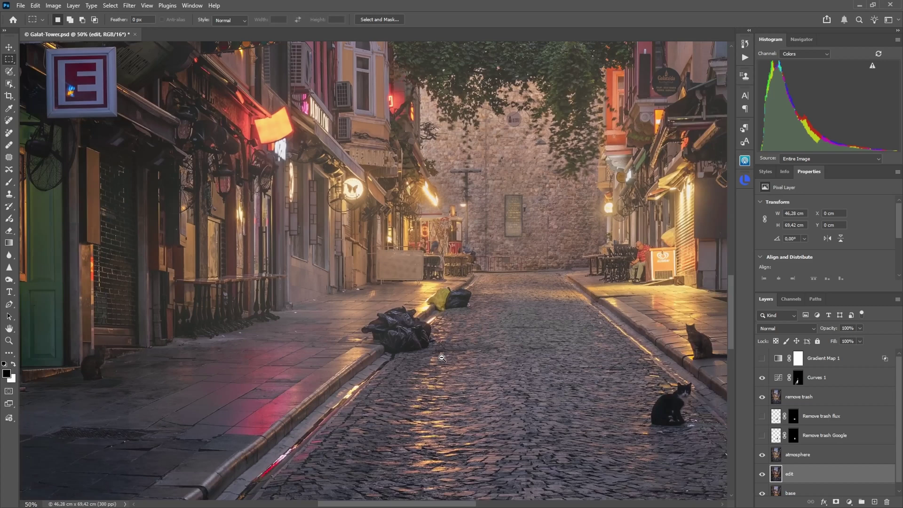
{"action": "left_click", "coordinate": [447, 361], "text": "ctrl+alt"}
{"action": "left_click", "coordinate": [407, 349], "text": "ctrl+alt"}
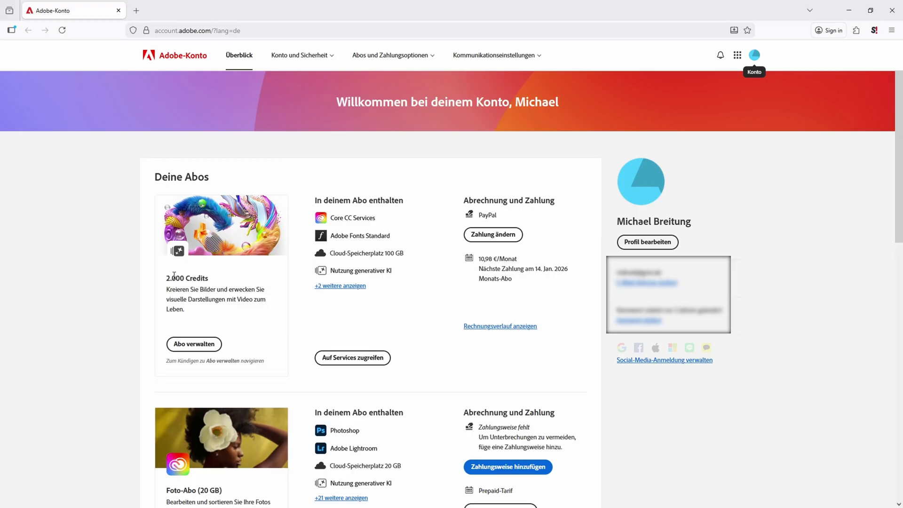
{"action": "left_click", "coordinate": [848, 10]}
- Solo the atmosphere layer and marquee-select the curbside trash bag and cat
{"action": "scroll", "coordinate": [549, 196], "scroll_direction": "up", "scroll_amount": 2}
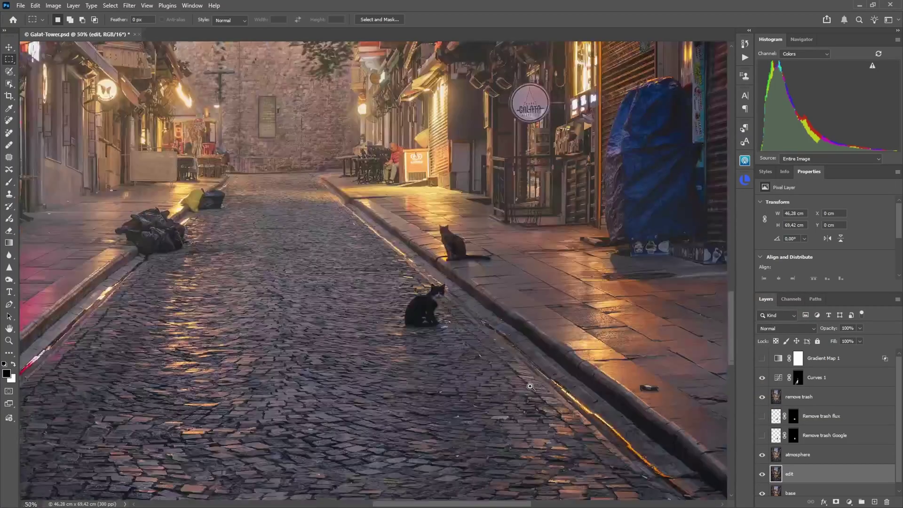
{"action": "left_click", "coordinate": [762, 455], "text": "alt"}
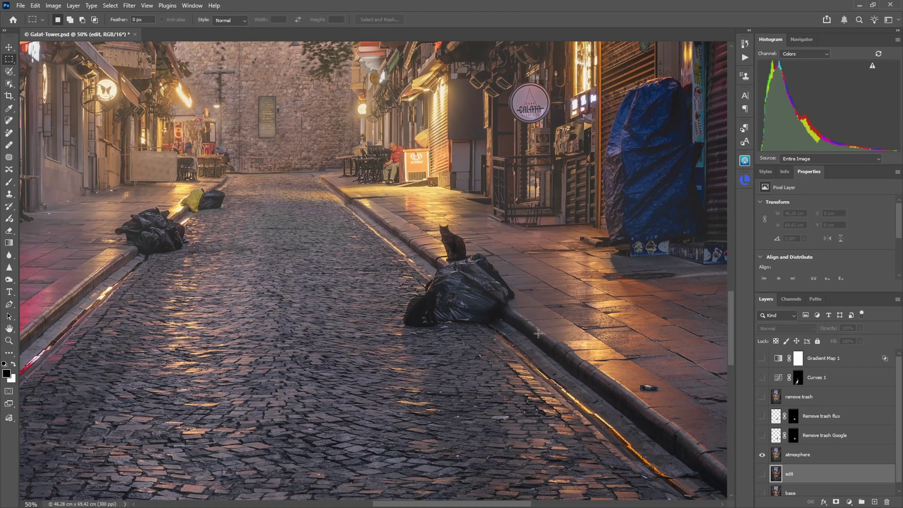
{"action": "scroll", "coordinate": [447, 287], "scroll_direction": "up", "scroll_amount": 1}
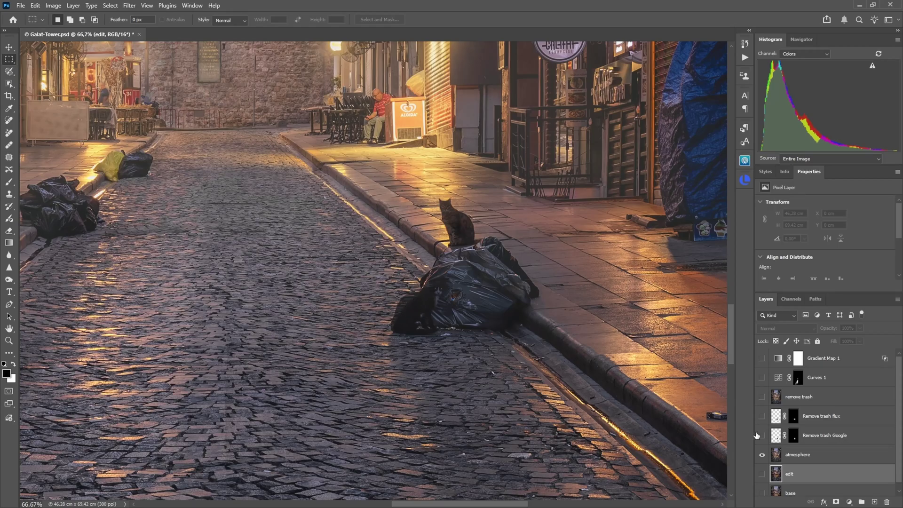
{"action": "scroll", "coordinate": [431, 278], "scroll_direction": "down", "scroll_amount": 1}
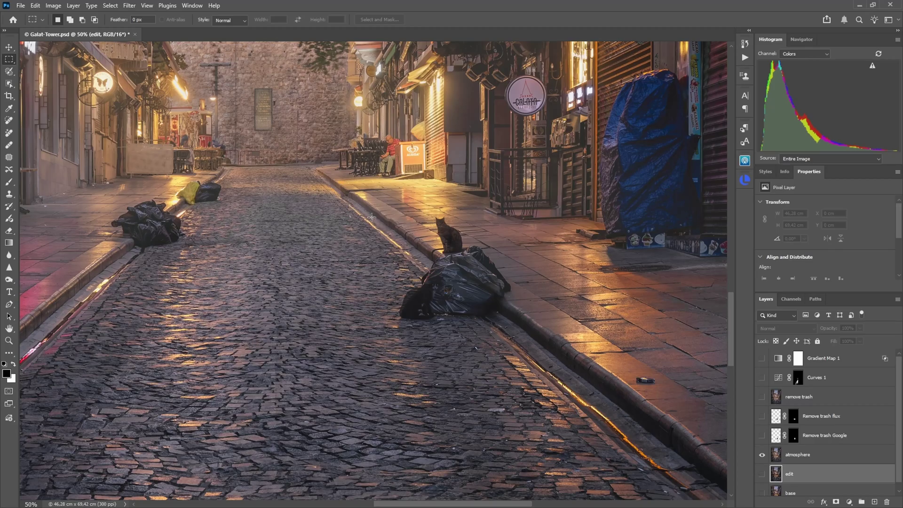
{"action": "left_click_drag", "start_coordinate": [368, 214], "coordinate": [553, 424]}
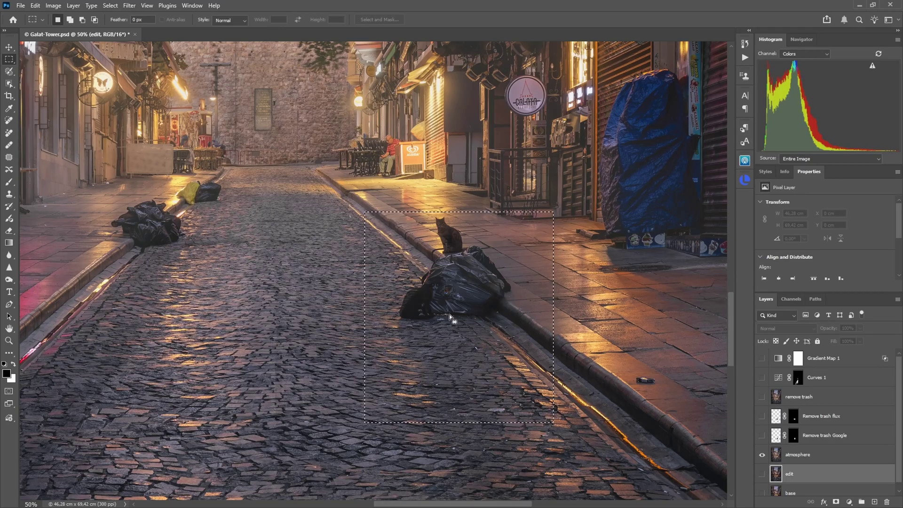
- Redraw a tighter selection and draft Generative Fill 'Remove the trash bags from the street' using Gemini 3
{"action": "left_click", "coordinate": [509, 381]}
{"action": "left_click_drag", "start_coordinate": [547, 398], "coordinate": [369, 215]}
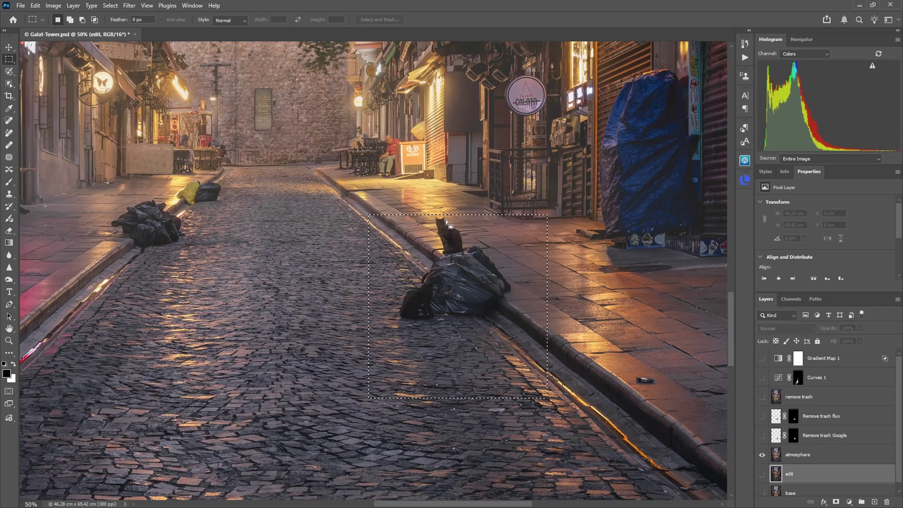
{"action": "left_click", "coordinate": [36, 6]}
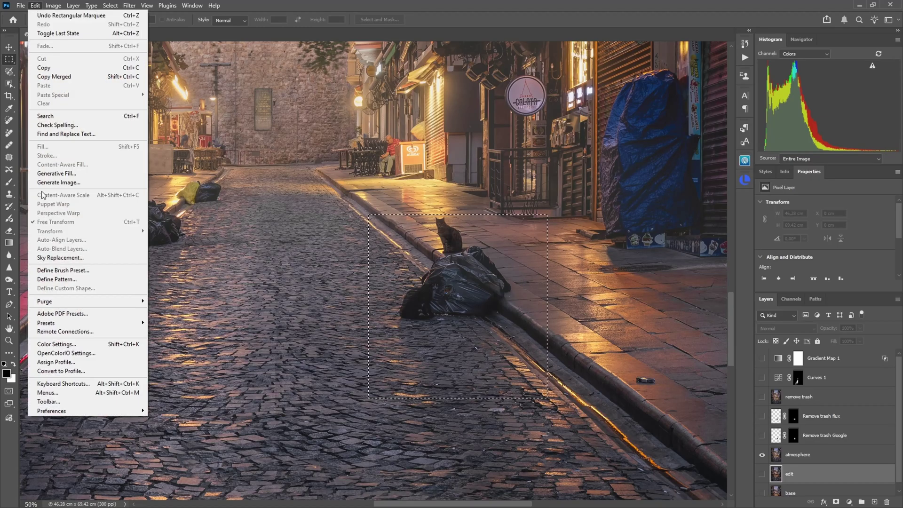
{"action": "left_click", "coordinate": [57, 173]}
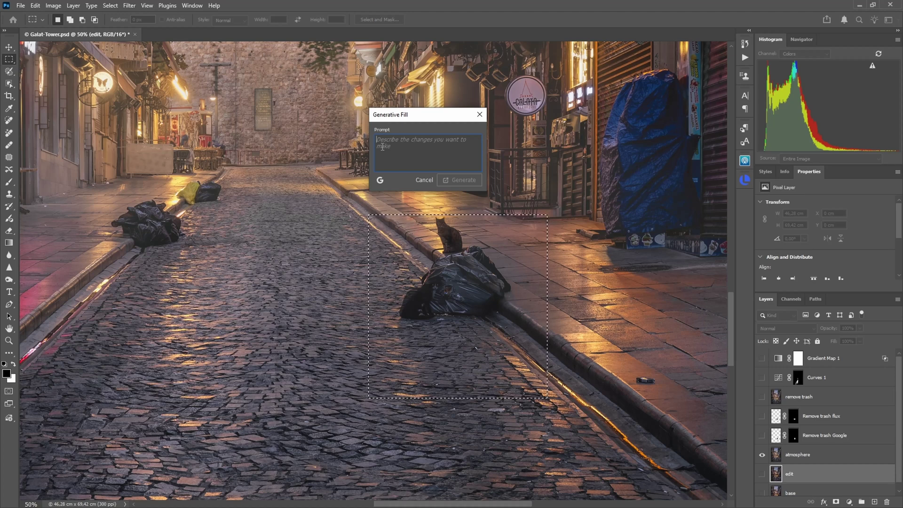
{"action": "type", "text": "Remo"}
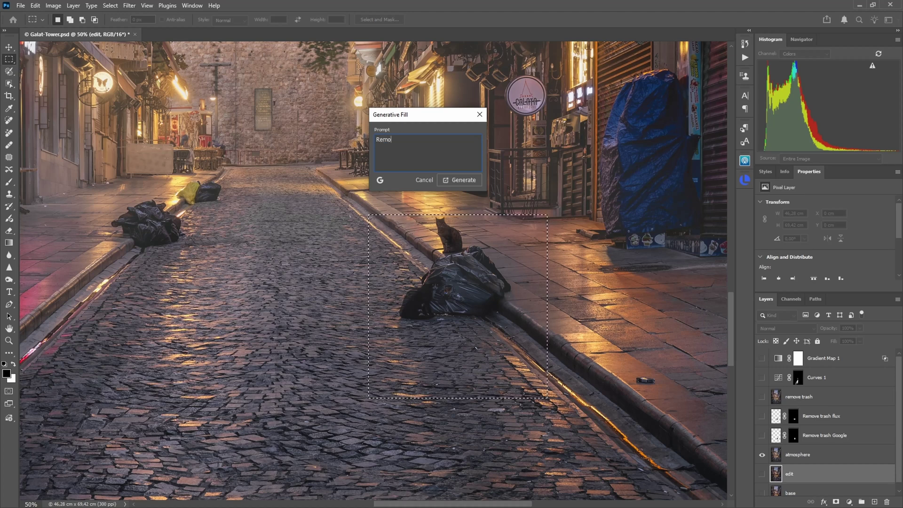
{"action": "type", "text": "ve the trash bags"}
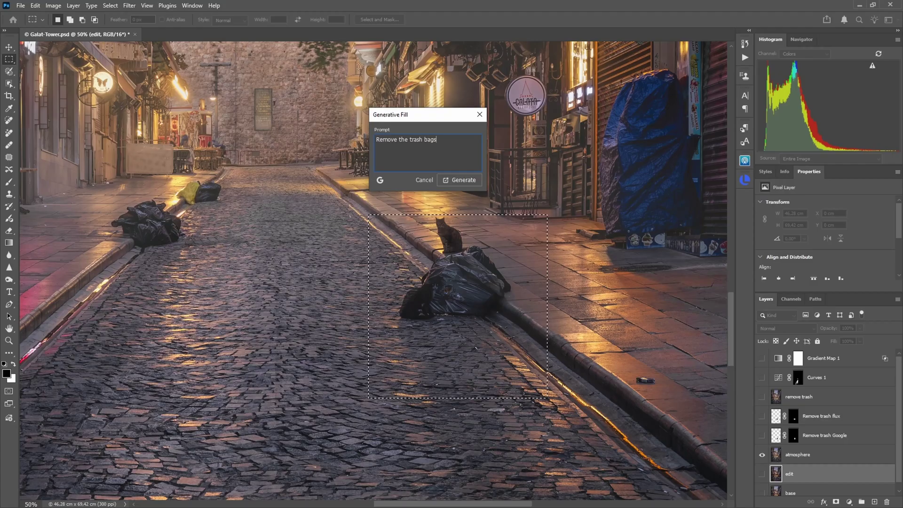
{"action": "type", "text": " from the street"}
{"action": "left_click", "coordinate": [379, 180]}
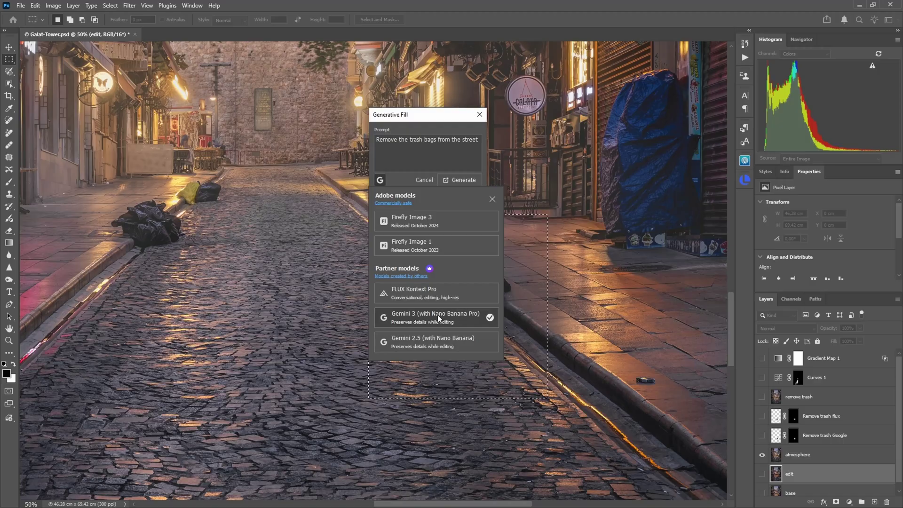
{"action": "left_click", "coordinate": [470, 316]}
- Dismiss the ungenerated fill prompt, deselect, and show the Remove trash Google layer
{"action": "left_click", "coordinate": [480, 114]}
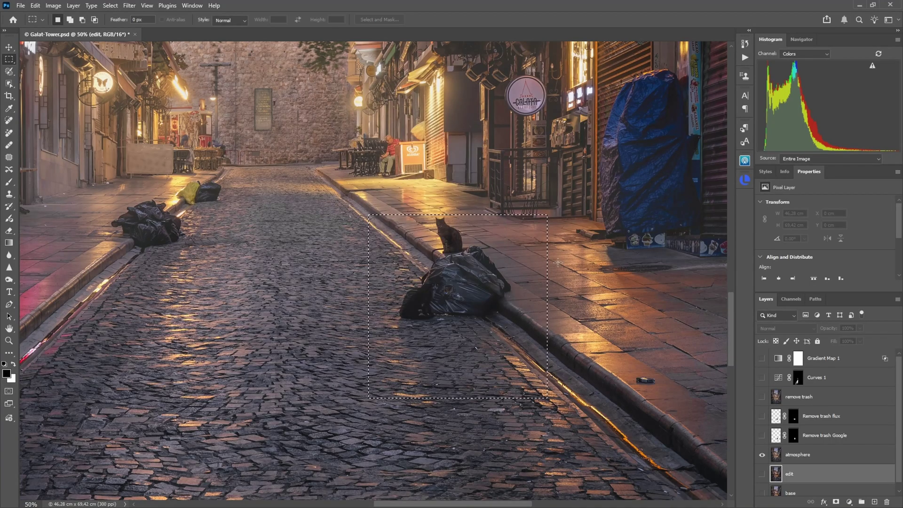
{"action": "key", "text": "ctrl+d"}
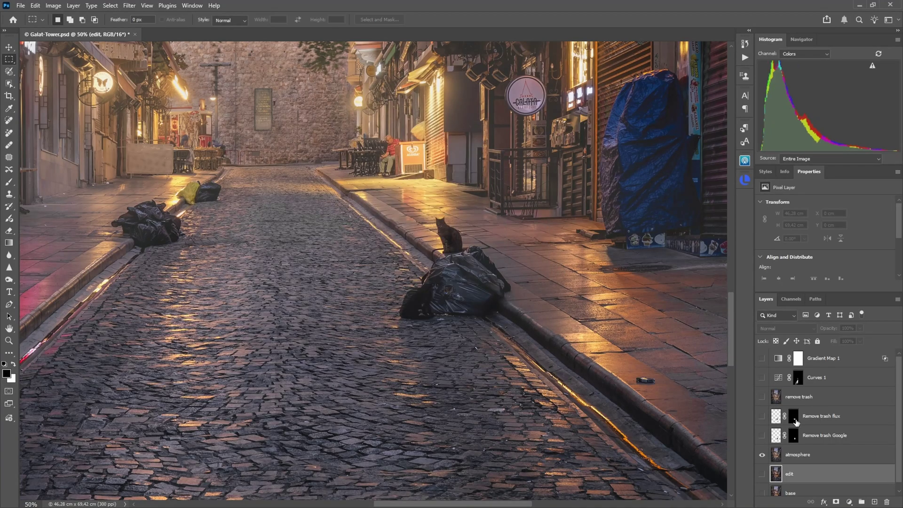
{"action": "left_click", "coordinate": [762, 435]}
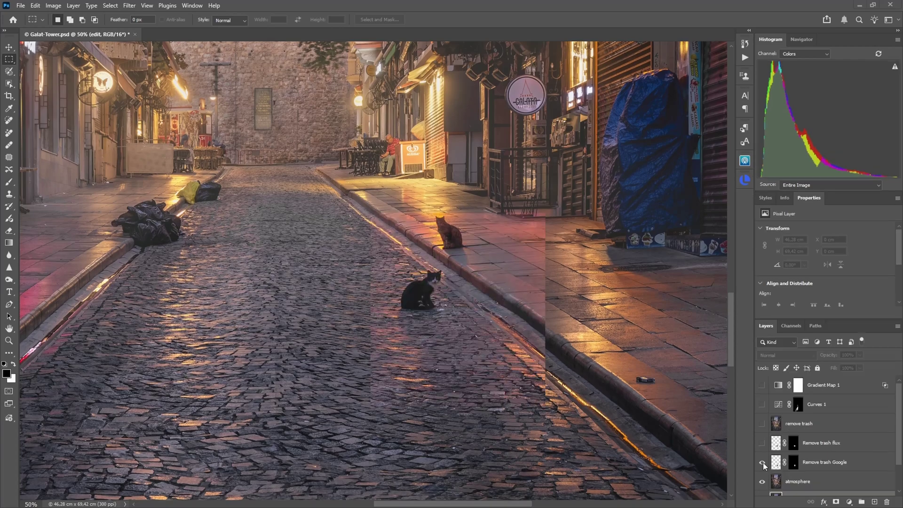
- Zoom to 100% on the generated patch and toggle the Google layer to compare with the bag
{"action": "left_click", "coordinate": [450, 296], "text": "ctrl"}
{"action": "left_click", "coordinate": [450, 297], "text": "ctrl"}
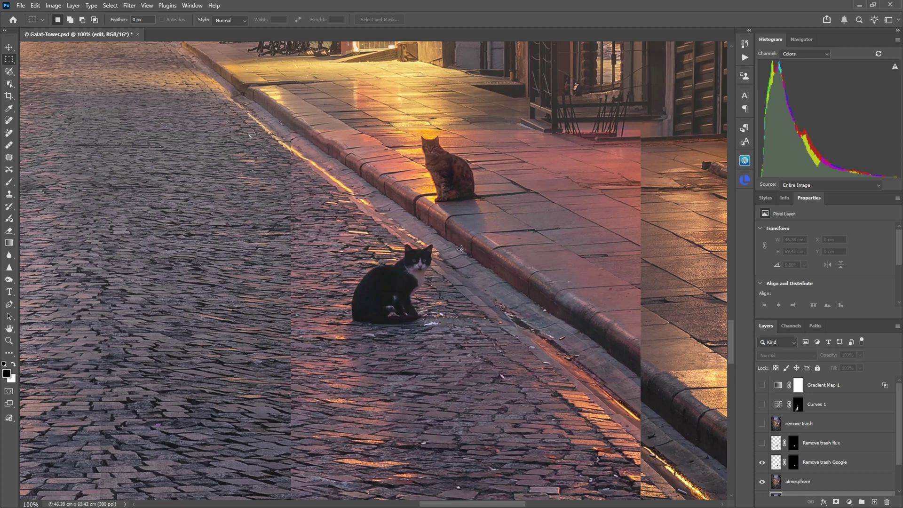
{"action": "scroll", "coordinate": [535, 161], "scroll_direction": "right", "scroll_amount": 3}
{"action": "scroll", "coordinate": [536, 161], "scroll_direction": "down", "scroll_amount": 1}
{"action": "left_click", "coordinate": [762, 462]}
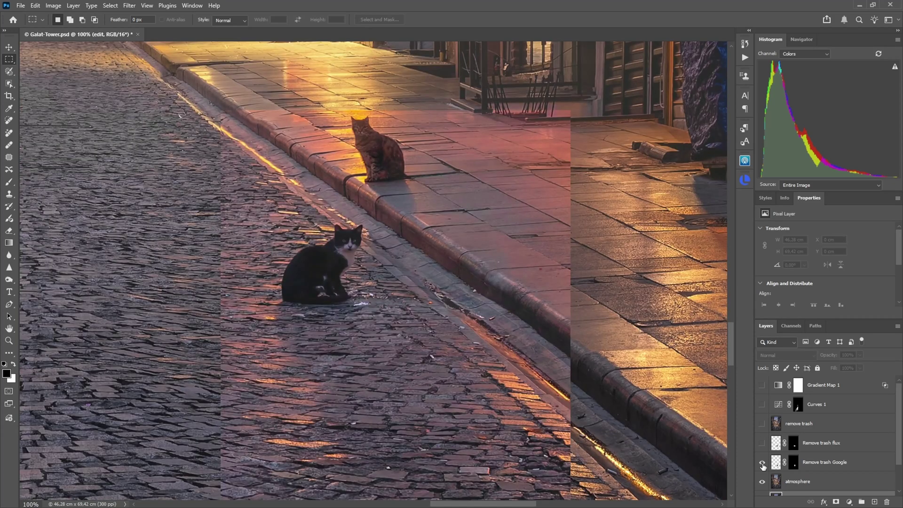
{"action": "left_click", "coordinate": [762, 462]}
{"action": "left_click_drag", "start_coordinate": [465, 301], "coordinate": [491, 275]}
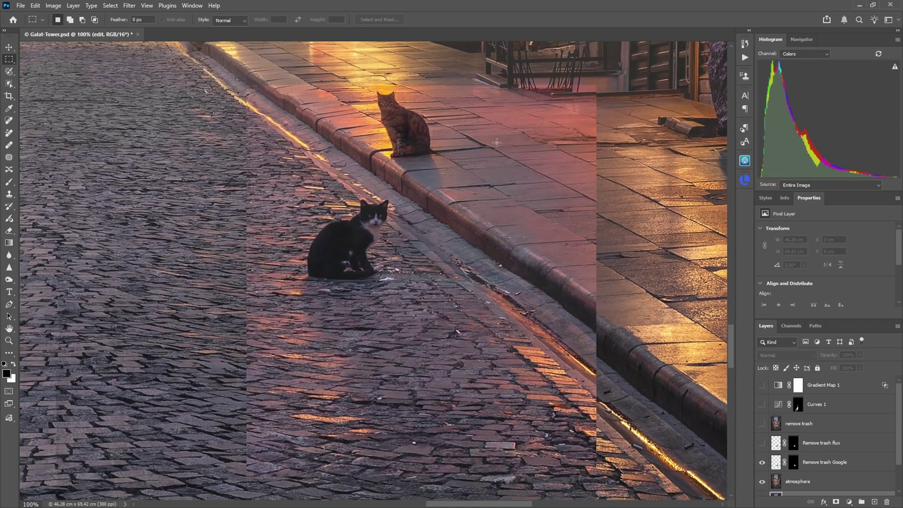
{"action": "scroll", "coordinate": [444, 248], "scroll_direction": "down", "scroll_amount": 2}
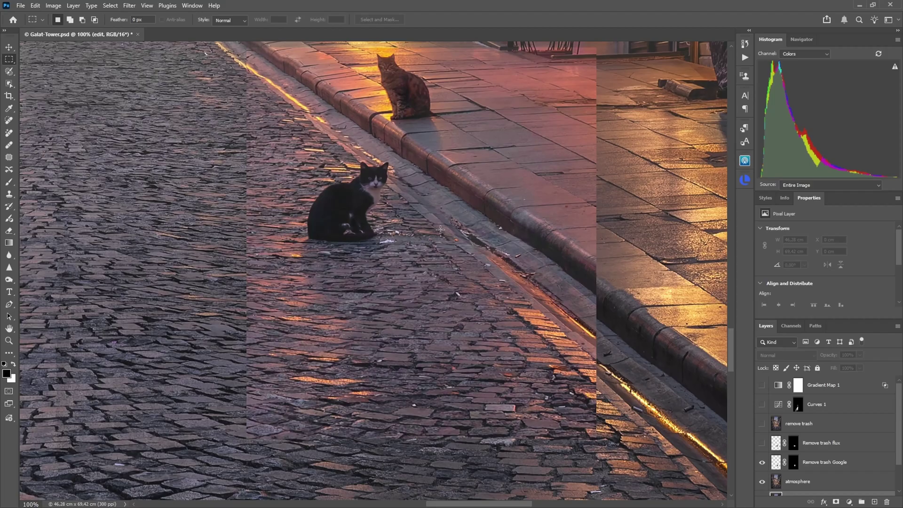
{"action": "scroll", "coordinate": [441, 238], "scroll_direction": "up", "scroll_amount": 1}
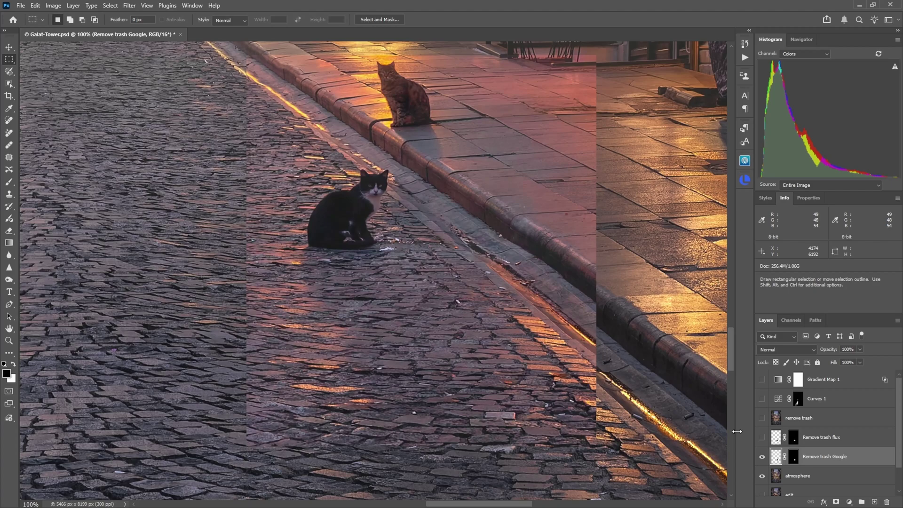
- Free Transform the Remove trash Google patch to about 108.77% height and commit it
{"action": "key", "text": "ctrl+t"}
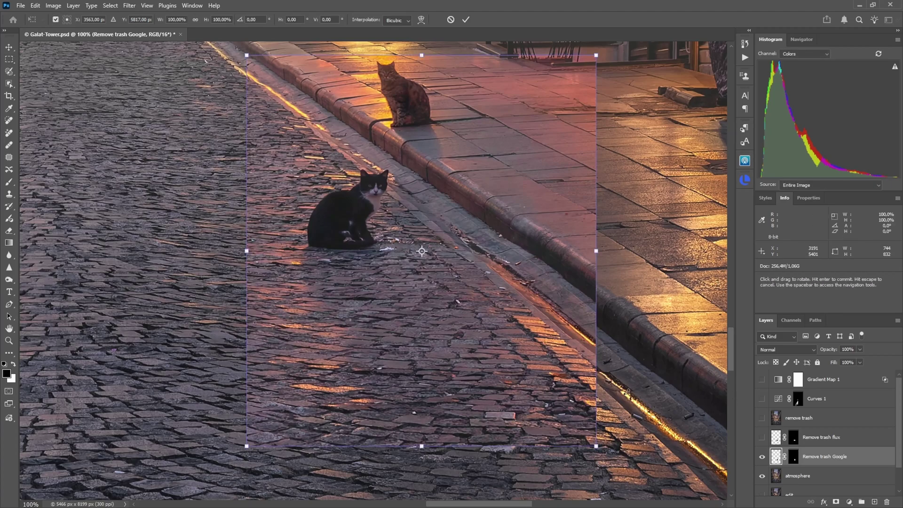
{"action": "left_click_drag", "start_coordinate": [420, 446], "coordinate": [407, 482]}
{"action": "left_click_drag", "start_coordinate": [489, 94], "coordinate": [492, 134]}
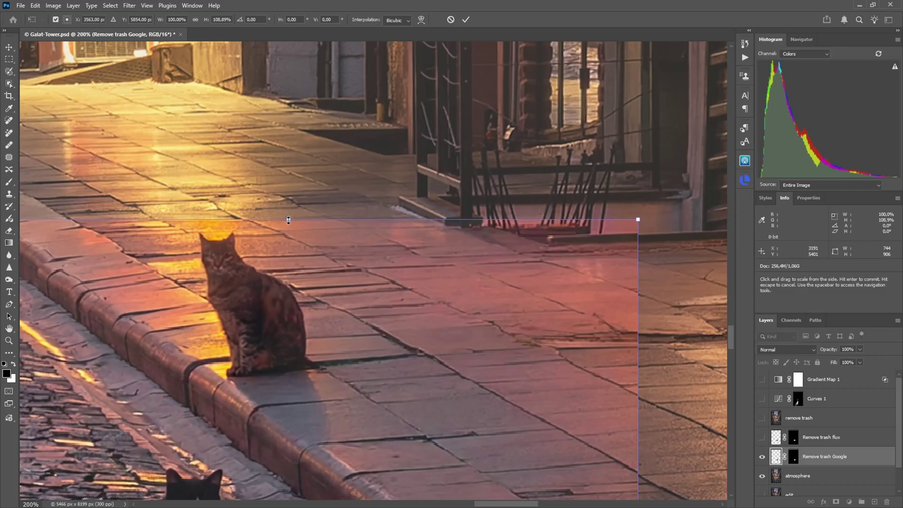
{"action": "left_click_drag", "start_coordinate": [289, 219], "coordinate": [288, 221]}
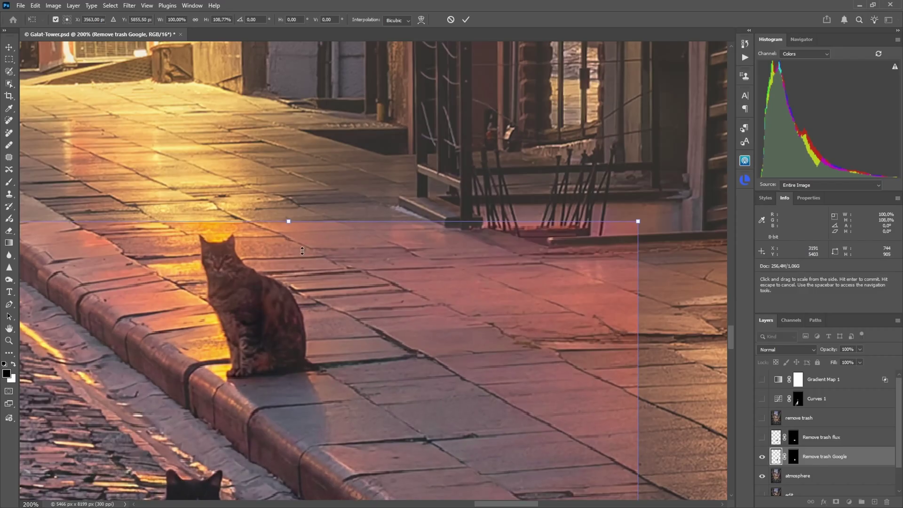
{"action": "scroll", "coordinate": [437, 331], "scroll_direction": "down", "scroll_amount": 10}
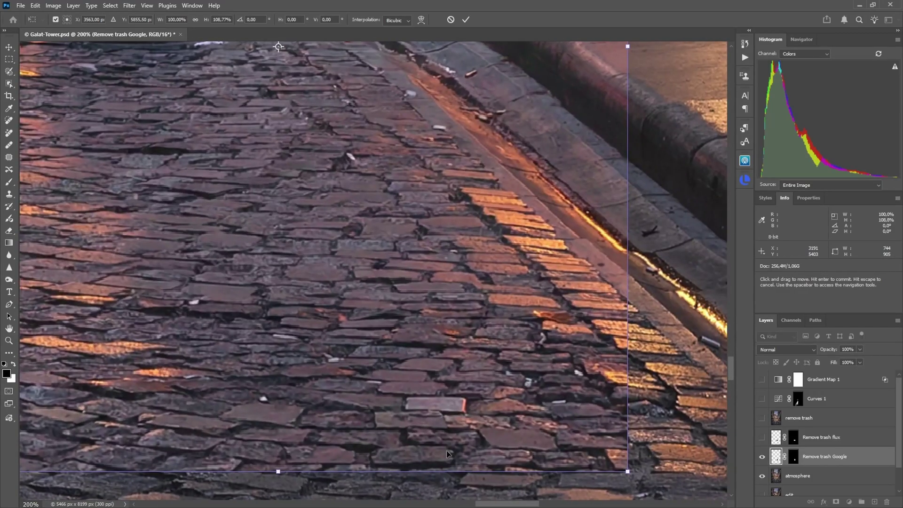
{"action": "scroll", "coordinate": [471, 329], "scroll_direction": "up", "scroll_amount": 10}
{"action": "scroll", "coordinate": [511, 331], "scroll_direction": "down", "scroll_amount": 4}
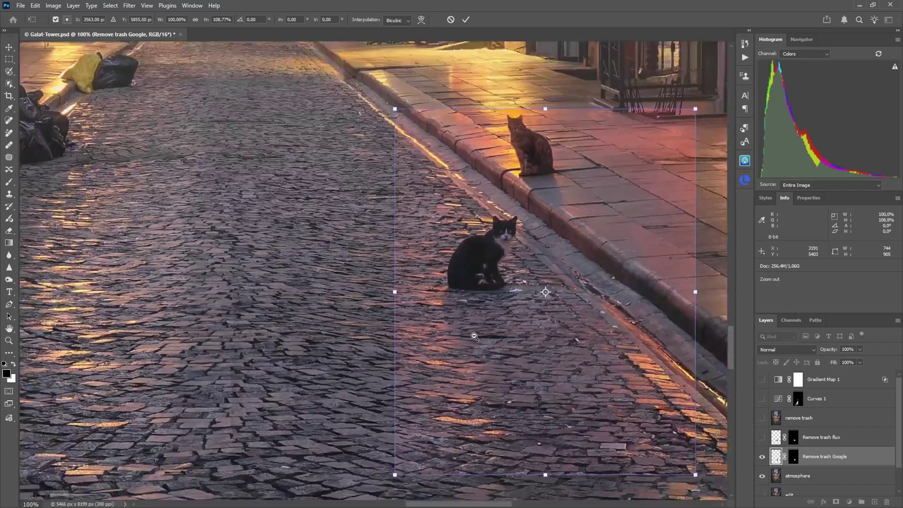
{"action": "left_click_drag", "start_coordinate": [512, 331], "coordinate": [469, 330]}
{"action": "key", "text": "Return"}
{"action": "key", "text": "m"}
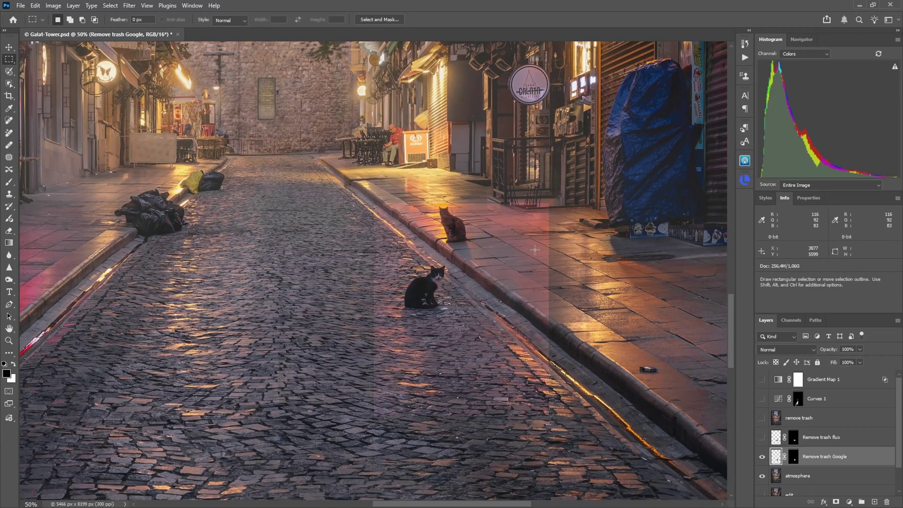
- Add a Hue/Saturation adjustment clipped to the Remove trash Google layer
{"action": "scroll", "coordinate": [534, 250], "scroll_direction": "up", "scroll_amount": 1}
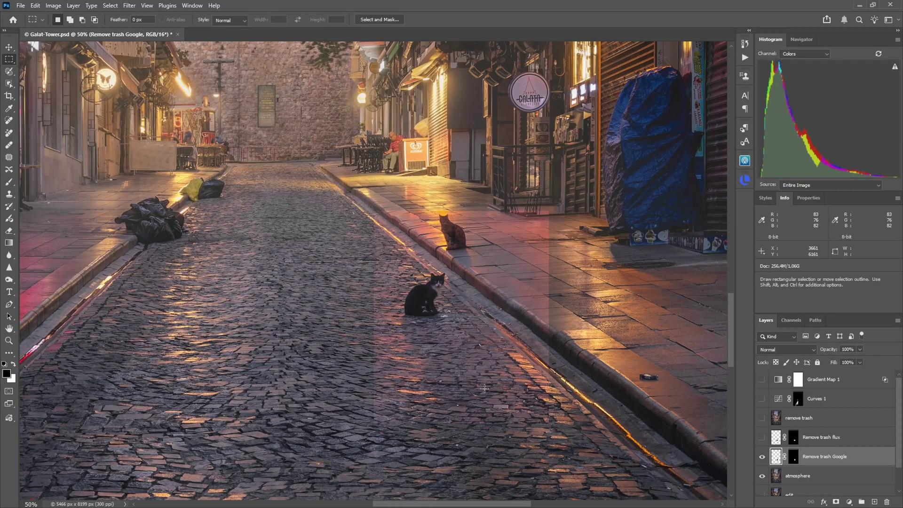
{"action": "left_click", "coordinate": [849, 502]}
{"action": "left_click", "coordinate": [864, 387]}
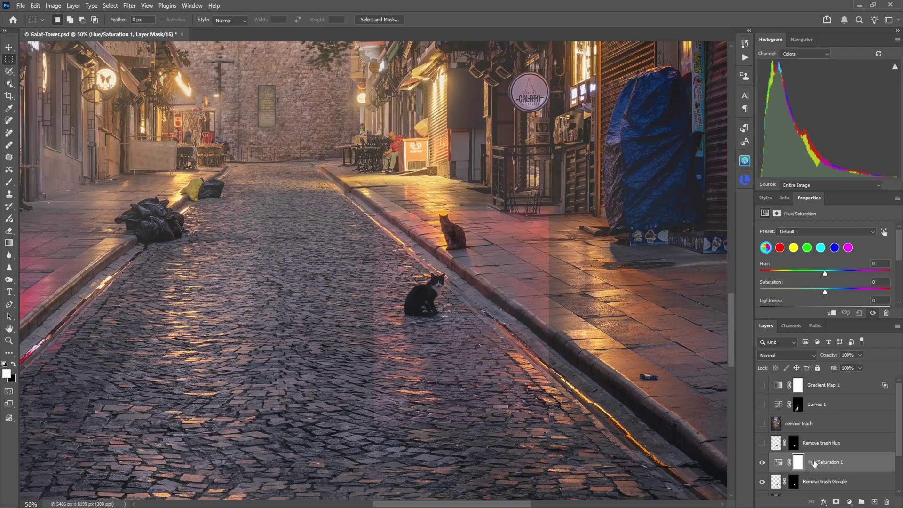
{"action": "left_click", "coordinate": [822, 472], "text": "alt"}
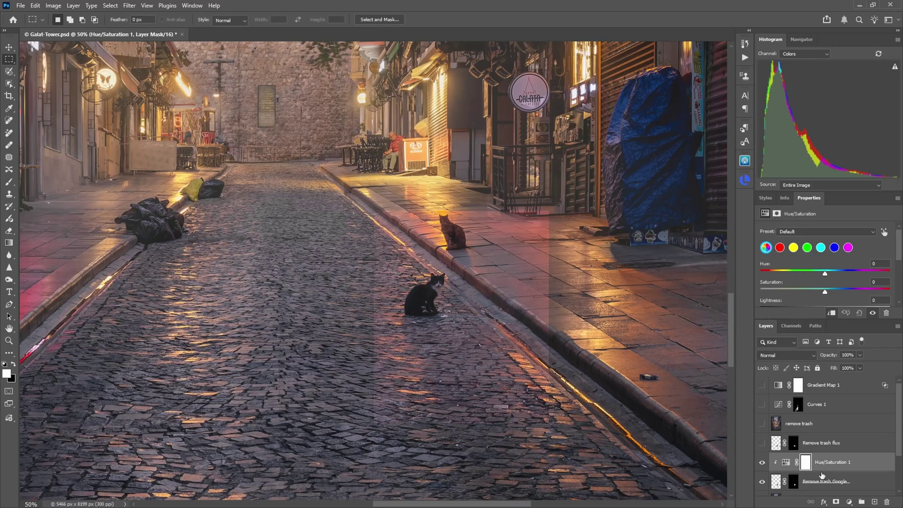
{"action": "left_click", "coordinate": [761, 483]}
{"action": "left_click", "coordinate": [762, 482]}
- Set the Reds to Hue +9, Saturation -14, Lightness -5
{"action": "left_click", "coordinate": [779, 247]}
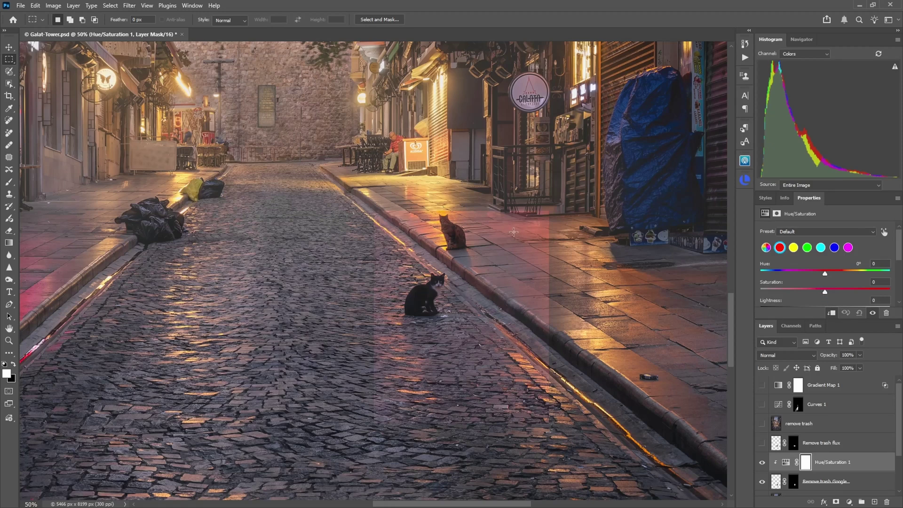
{"action": "left_click", "coordinate": [817, 291]}
{"action": "left_click_drag", "start_coordinate": [825, 274], "coordinate": [830, 273]}
{"action": "left_click", "coordinate": [900, 271]}
{"action": "left_click_drag", "start_coordinate": [824, 274], "coordinate": [819, 274]}
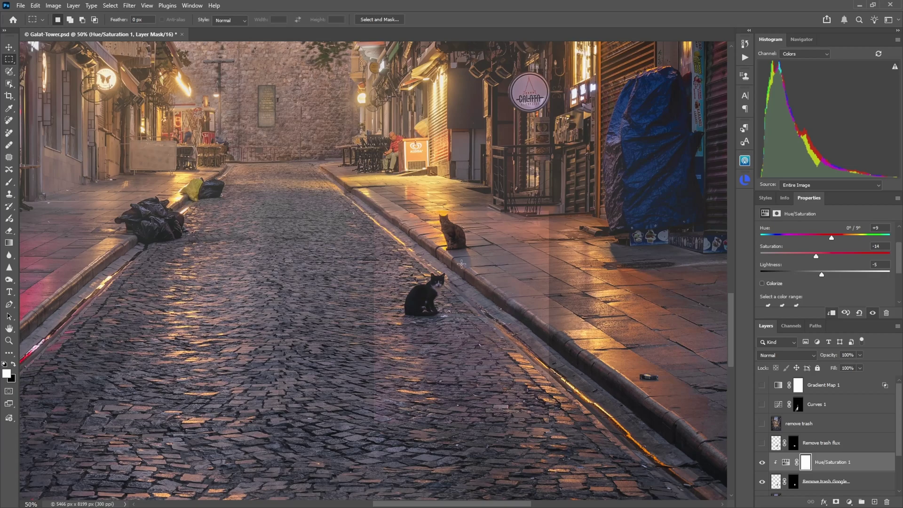
{"action": "left_click", "coordinate": [861, 480]}
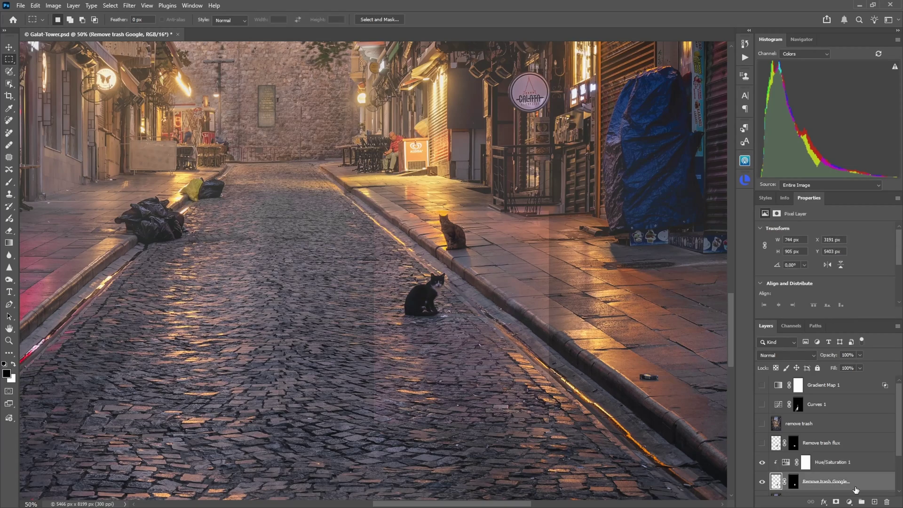
- Add a Curves adjustment to the patch and bend the RGB curve with one point
{"action": "left_click", "coordinate": [848, 501]}
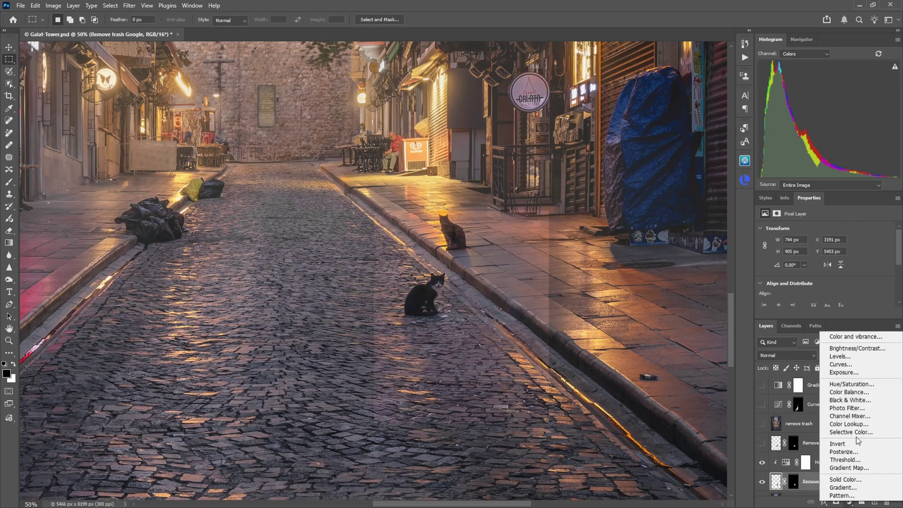
{"action": "left_click", "coordinate": [862, 364]}
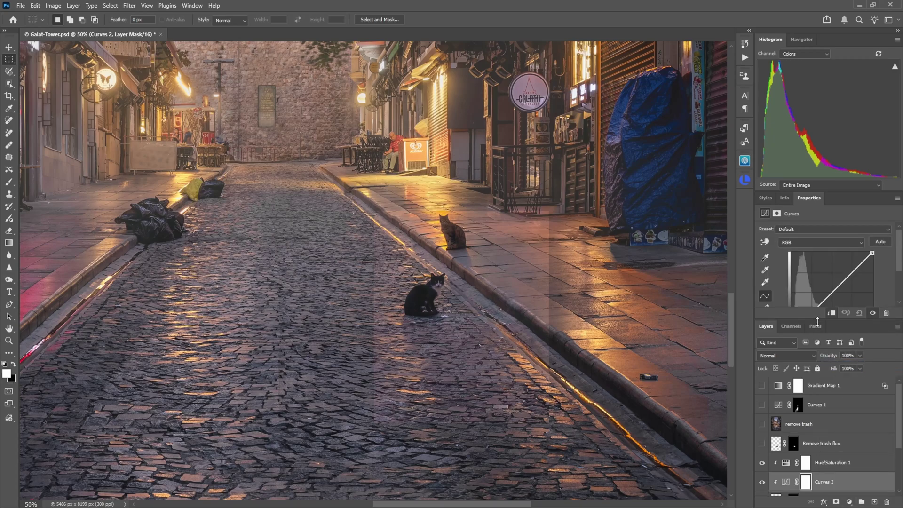
{"action": "left_click_drag", "start_coordinate": [817, 319], "coordinate": [814, 355]}
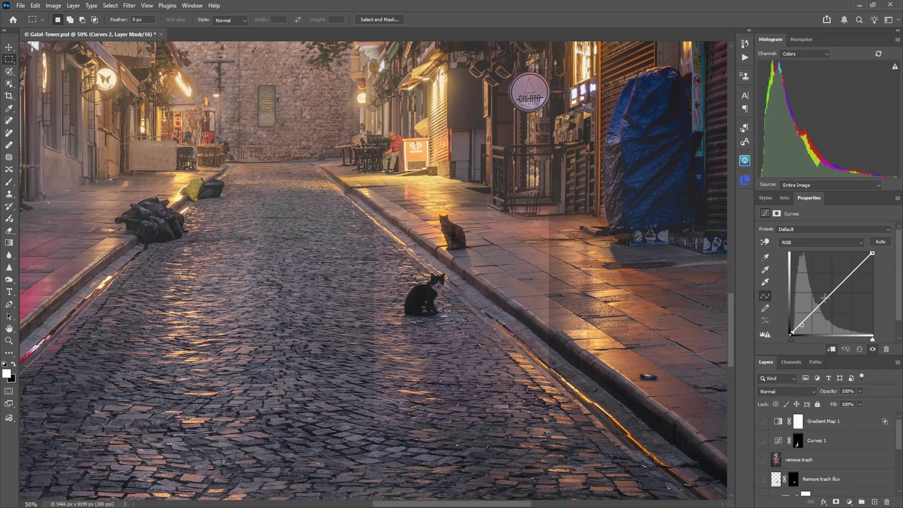
{"action": "left_click_drag", "start_coordinate": [825, 297], "coordinate": [829, 303]}
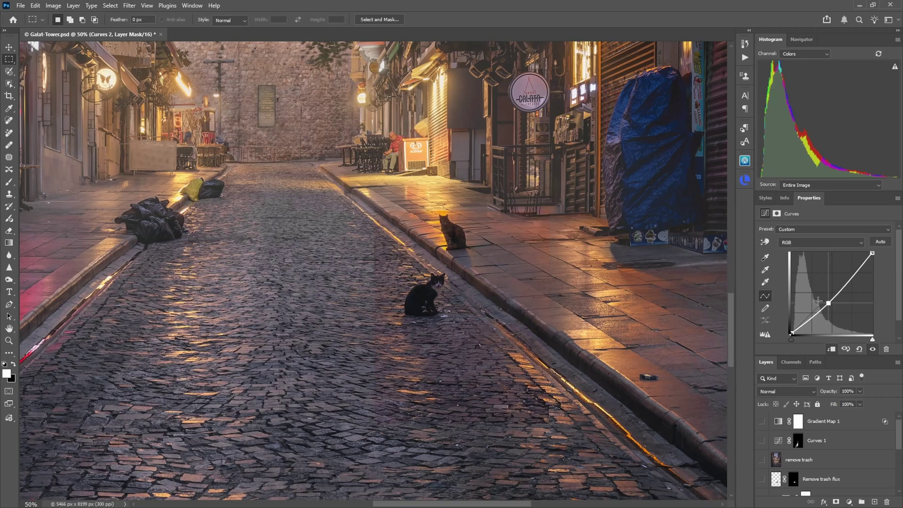
{"action": "scroll", "coordinate": [833, 454], "scroll_direction": "down", "scroll_amount": 2}
- In Hue/Saturation 1, lower saturation: Reds -19, Blues -12, Magentas -20
{"action": "left_click", "coordinate": [842, 441]}
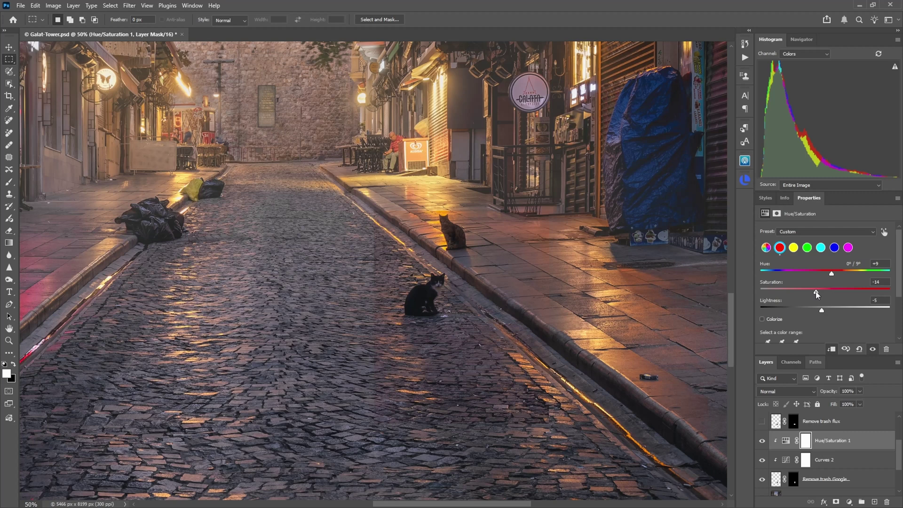
{"action": "left_click_drag", "start_coordinate": [815, 292], "coordinate": [813, 293]}
{"action": "left_click", "coordinate": [834, 247]}
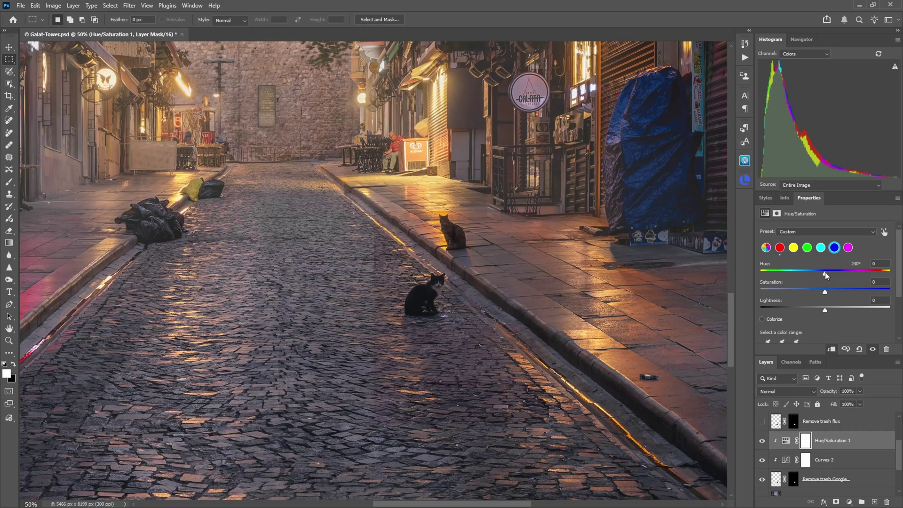
{"action": "left_click_drag", "start_coordinate": [825, 292], "coordinate": [818, 294]}
{"action": "left_click", "coordinate": [848, 247]}
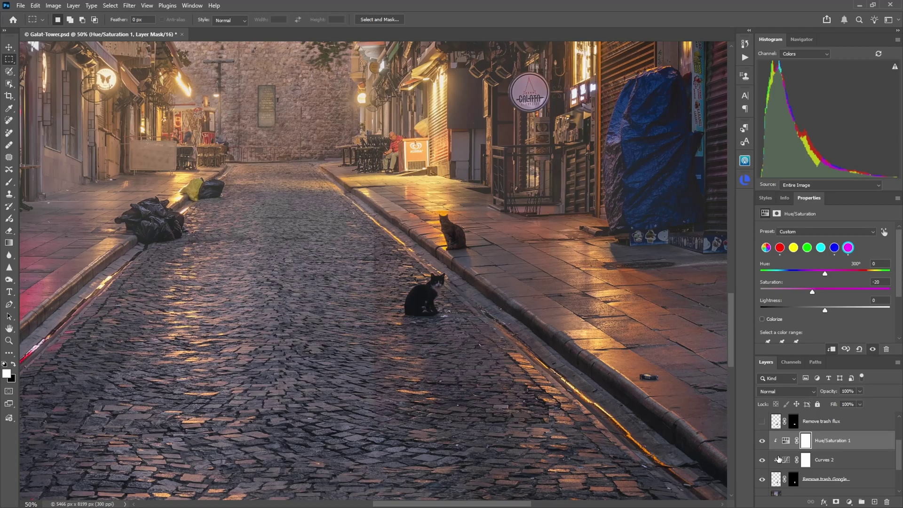
{"action": "left_click", "coordinate": [762, 460]}
- Paint black on the Curves 2 mask with a ~284 px brush over the curb near the upper cat
{"action": "left_click", "coordinate": [805, 460]}
{"action": "key", "text": "b"}
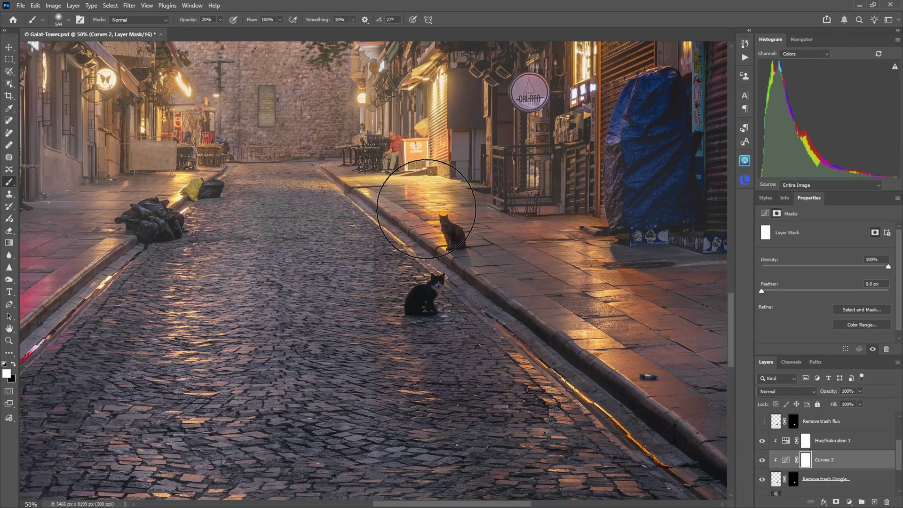
{"action": "mouse_move", "coordinate": [423, 221]}
{"action": "left_mouse_down"}
{"action": "mouse_move", "coordinate": [394, 225]}
{"action": "mouse_move", "coordinate": [453, 202]}
{"action": "left_mouse_up"}
{"action": "key", "text": "x"}
{"action": "key", "text": "0"}
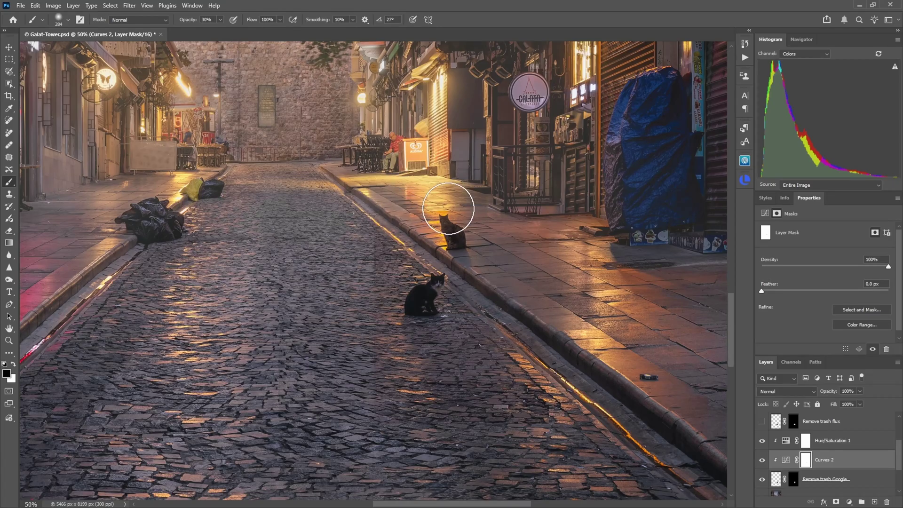
{"action": "left_click_drag", "start_coordinate": [373, 393], "coordinate": [475, 448]}
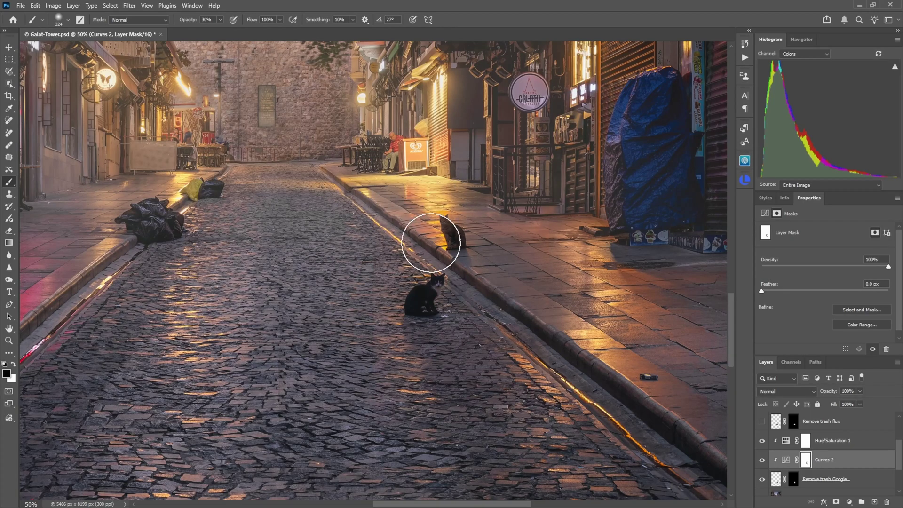
{"action": "left_click", "coordinate": [858, 444]}
- Group the patch and both adjustments into Group 1 with a black hide-all mask
{"action": "scroll", "coordinate": [857, 444], "scroll_direction": "down", "scroll_amount": 1}
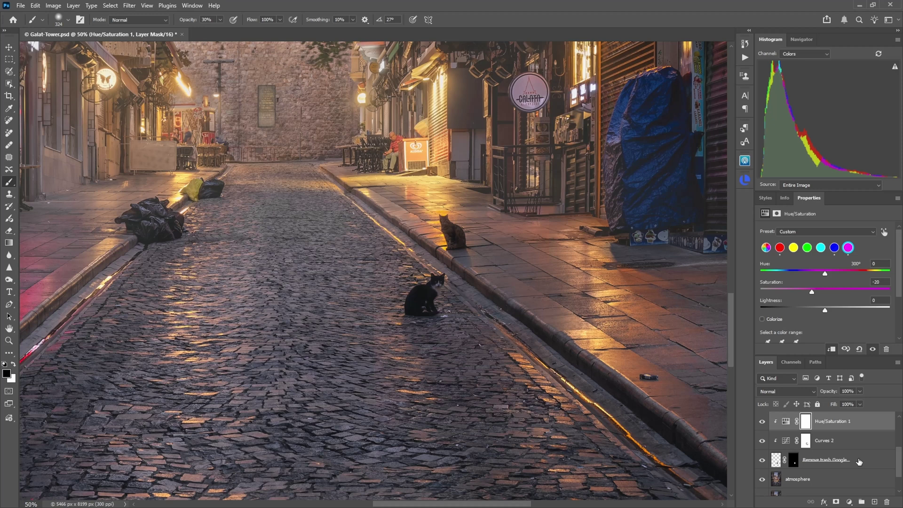
{"action": "left_click", "coordinate": [859, 462], "text": "shift"}
{"action": "left_click_drag", "start_coordinate": [828, 354], "coordinate": [829, 279]}
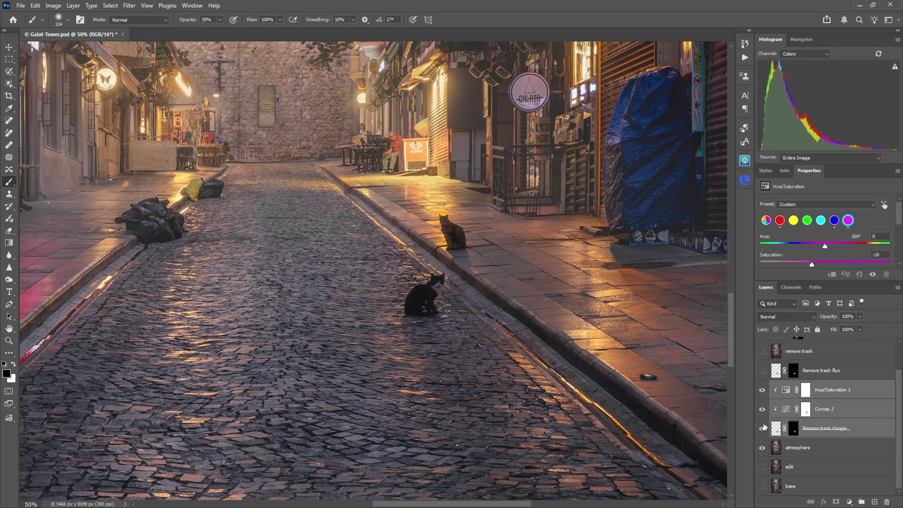
{"action": "key", "text": "ctrl+g"}
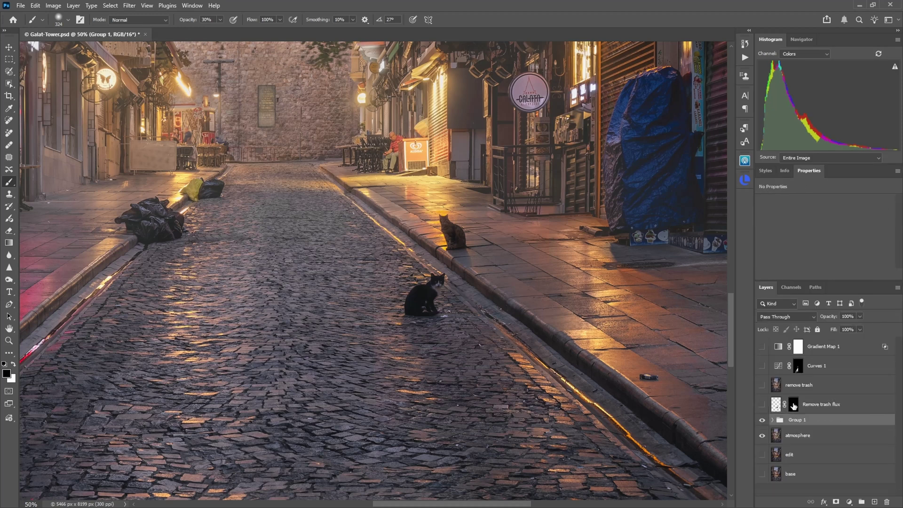
{"action": "left_click", "coordinate": [835, 502], "text": "alt"}
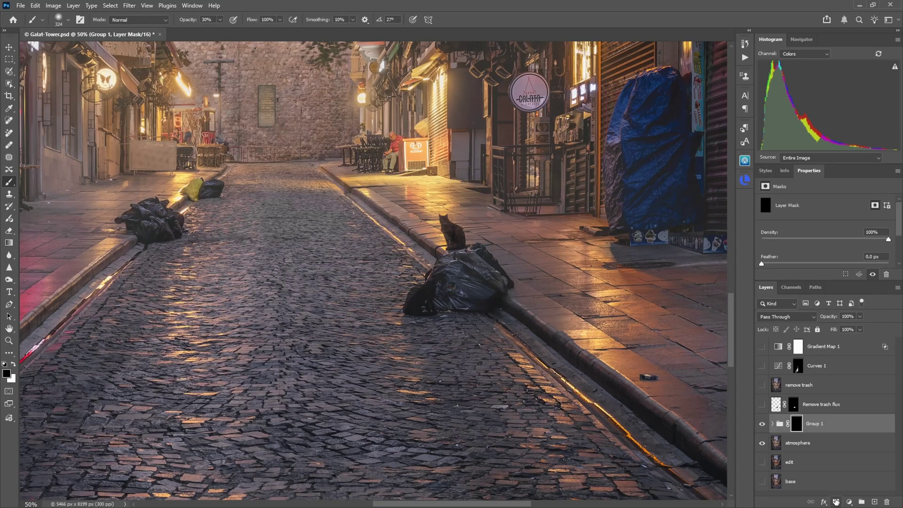
- Paint white at full opacity on Group 1's mask to reveal the cat over the trash bag
{"action": "left_click_drag", "start_coordinate": [421, 296], "coordinate": [468, 303]}
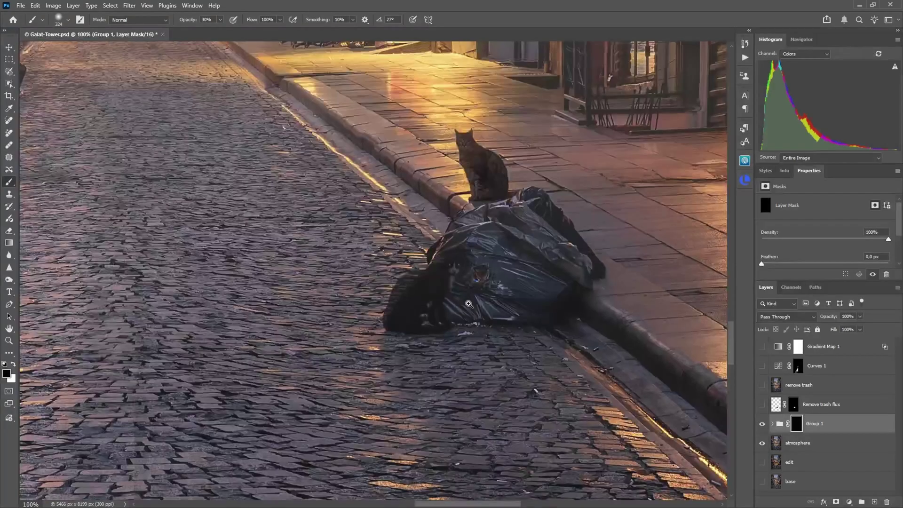
{"action": "left_click", "coordinate": [468, 303]}
{"action": "key", "text": "bracketleft"}
{"action": "key", "text": "bracketleft"}
{"action": "key", "text": "bracketleft"}
{"action": "key", "text": "bracketleft"}
{"action": "key", "text": "x"}
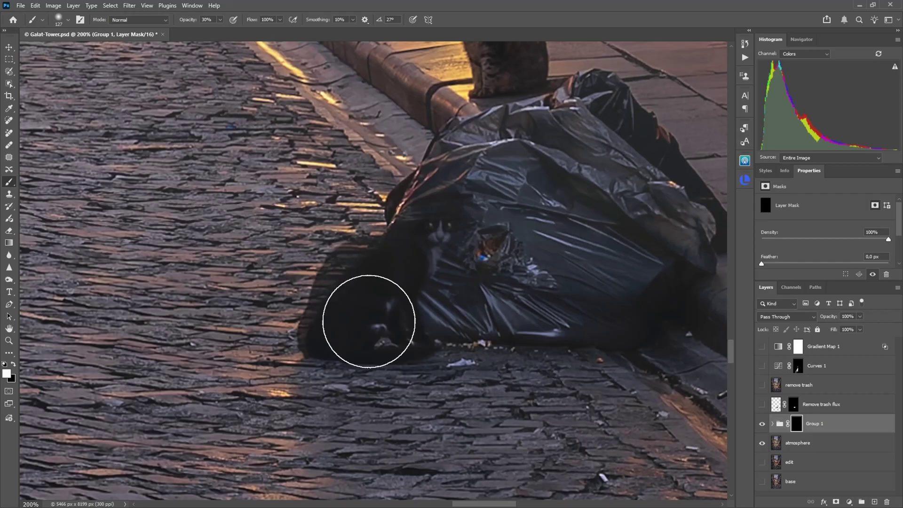
{"action": "key", "text": "0"}
{"action": "right_click", "coordinate": [313, 337], "text": "alt"}
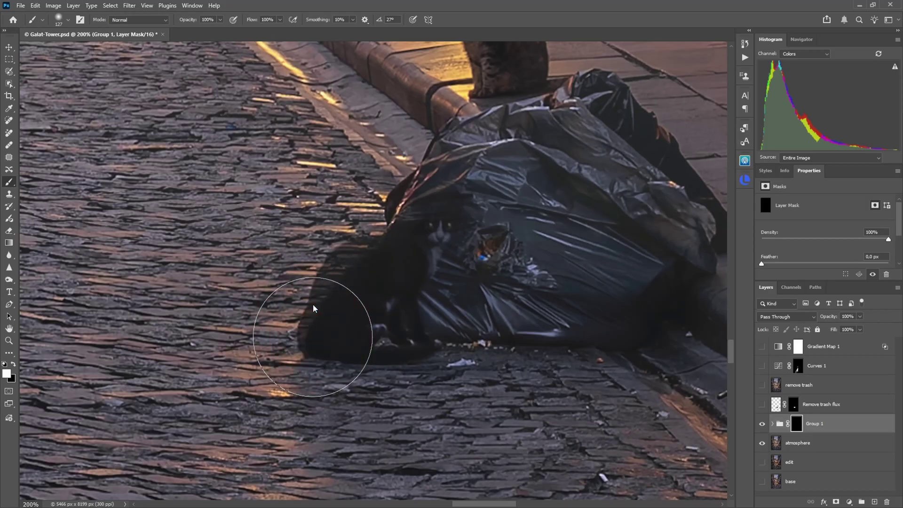
{"action": "right_click", "coordinate": [313, 337], "text": "alt"}
{"action": "mouse_move", "coordinate": [328, 338]}
{"action": "left_mouse_down"}
{"action": "mouse_move", "coordinate": [417, 343]}
{"action": "mouse_move", "coordinate": [425, 308]}
{"action": "left_mouse_up"}
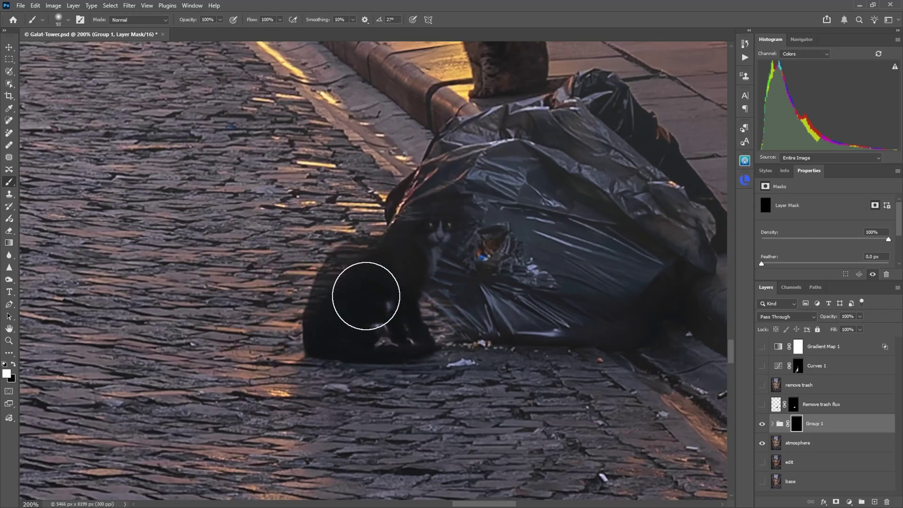
{"action": "mouse_move", "coordinate": [366, 295]}
{"action": "left_mouse_down"}
{"action": "mouse_move", "coordinate": [423, 262]}
{"action": "mouse_move", "coordinate": [439, 225]}
{"action": "mouse_move", "coordinate": [357, 256]}
{"action": "mouse_move", "coordinate": [382, 256]}
{"action": "mouse_move", "coordinate": [413, 185]}
{"action": "mouse_move", "coordinate": [446, 166]}
{"action": "mouse_move", "coordinate": [372, 262]}
{"action": "mouse_move", "coordinate": [387, 218]}
{"action": "mouse_move", "coordinate": [478, 208]}
{"action": "mouse_move", "coordinate": [540, 185]}
{"action": "mouse_move", "coordinate": [540, 423]}
{"action": "mouse_move", "coordinate": [425, 447]}
{"action": "mouse_move", "coordinate": [438, 336]}
{"action": "mouse_move", "coordinate": [563, 353]}
{"action": "mouse_move", "coordinate": [621, 469]}
{"action": "left_mouse_up"}
{"action": "scroll", "coordinate": [311, 367], "scroll_direction": "down", "scroll_amount": 3}
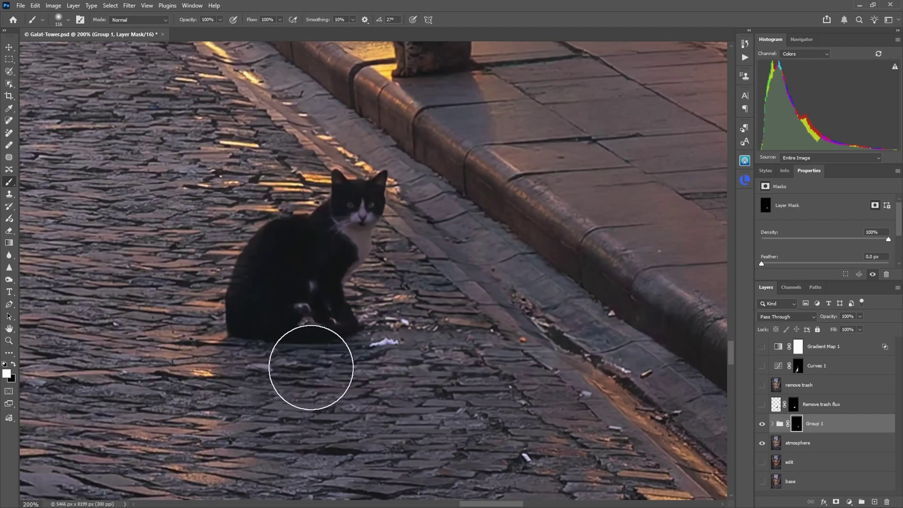
{"action": "scroll", "coordinate": [311, 367], "scroll_direction": "down", "scroll_amount": 5}
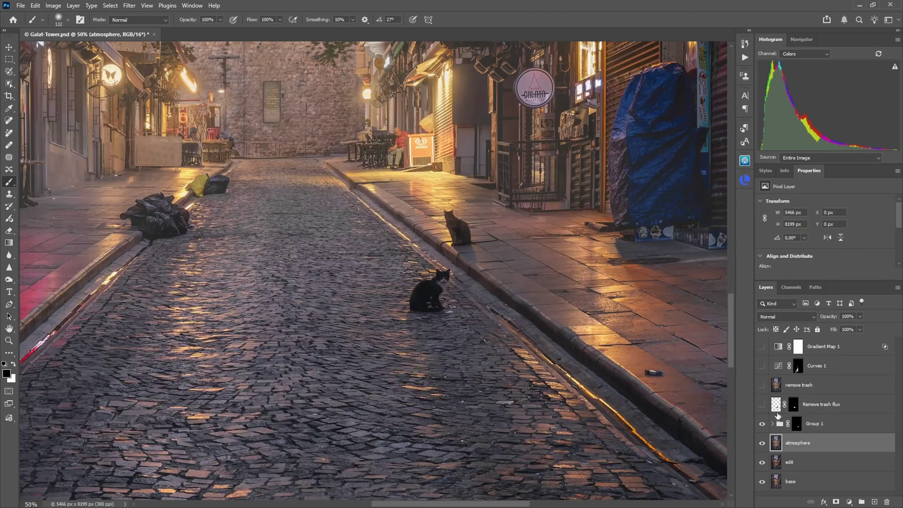
{"action": "left_click", "coordinate": [761, 386]}
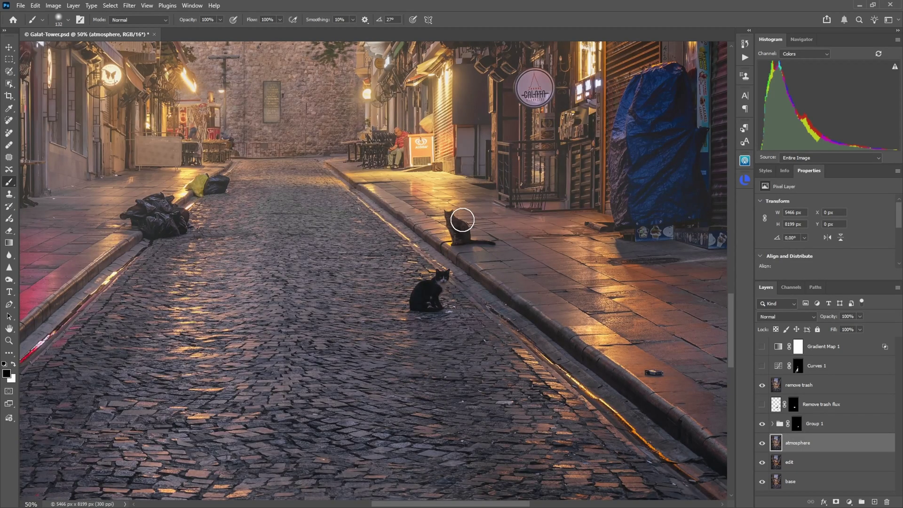
{"action": "left_click", "coordinate": [761, 387]}
{"action": "left_click", "coordinate": [762, 385]}
{"action": "left_click", "coordinate": [761, 385]}
{"action": "key", "text": "ctrl+minus"}
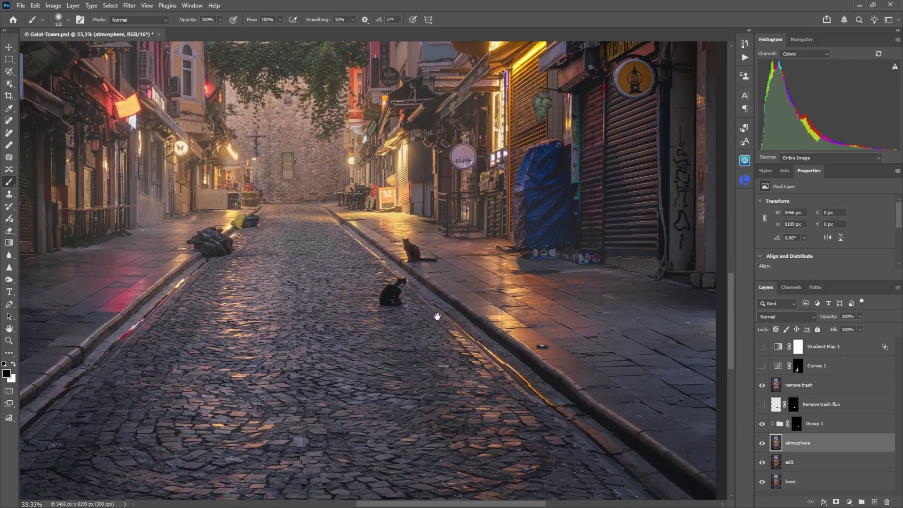
{"action": "left_click", "coordinate": [761, 443], "text": "alt"}
{"action": "left_click", "coordinate": [761, 443], "text": "alt"}
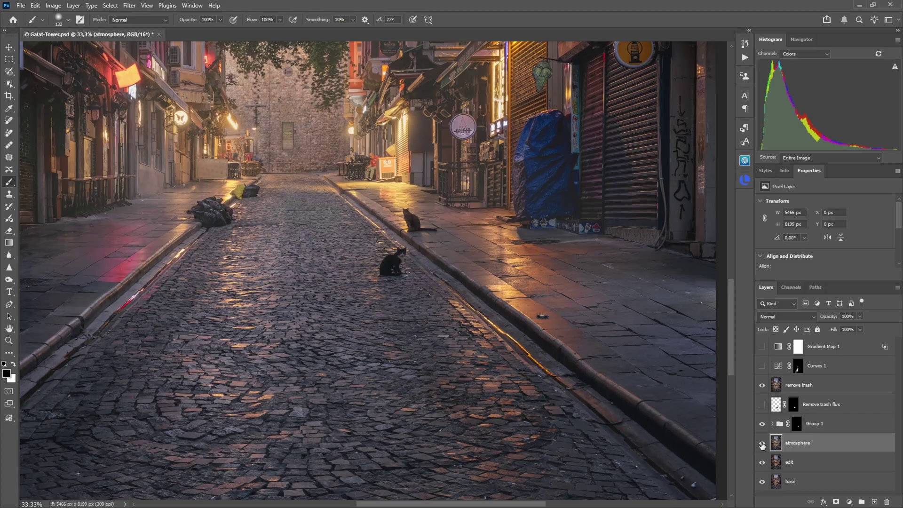
{"action": "left_click", "coordinate": [762, 384]}
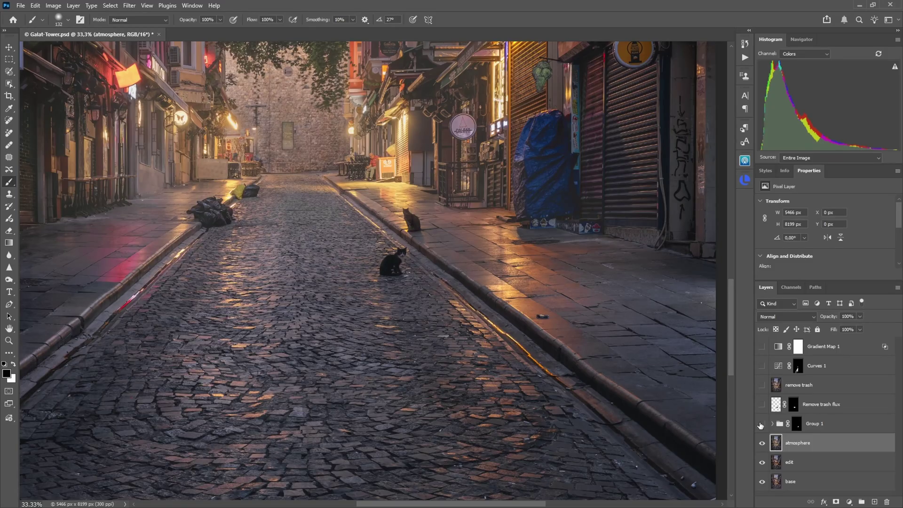
{"action": "left_click", "coordinate": [761, 424]}
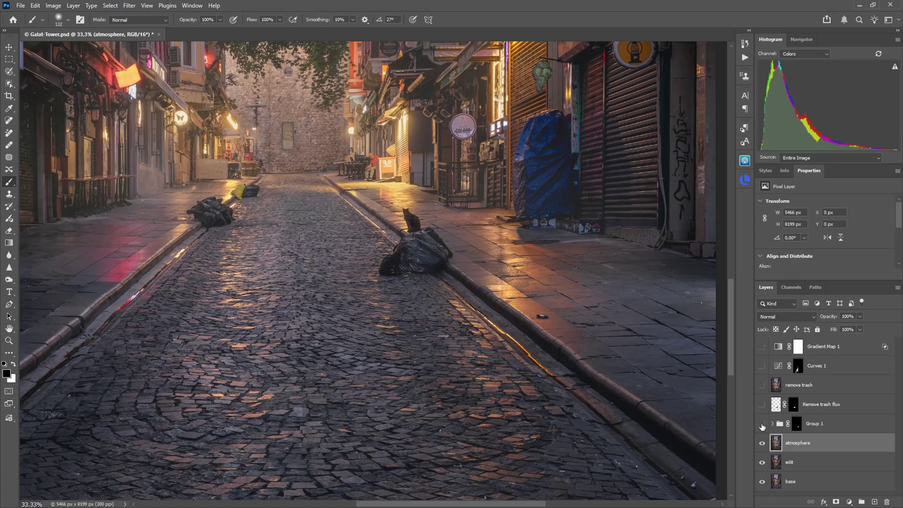
{"action": "left_click", "coordinate": [762, 425]}
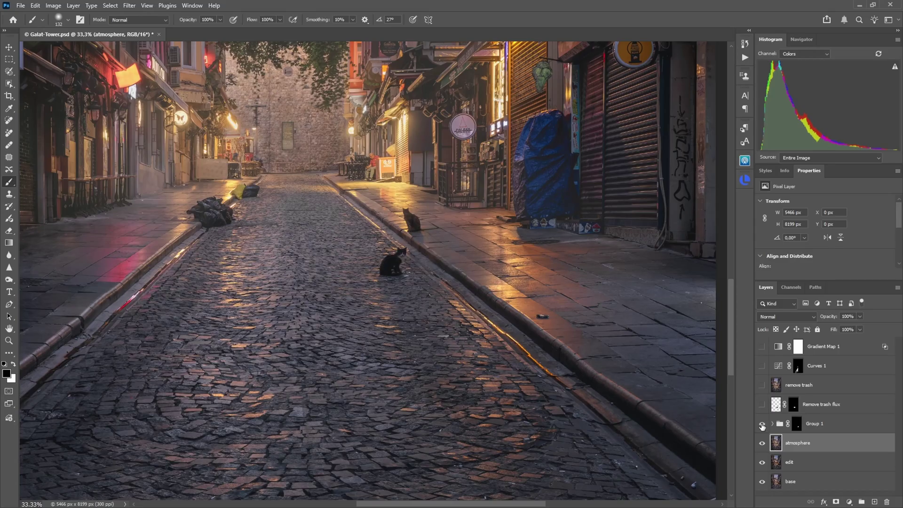
{"action": "left_click", "coordinate": [762, 425]}
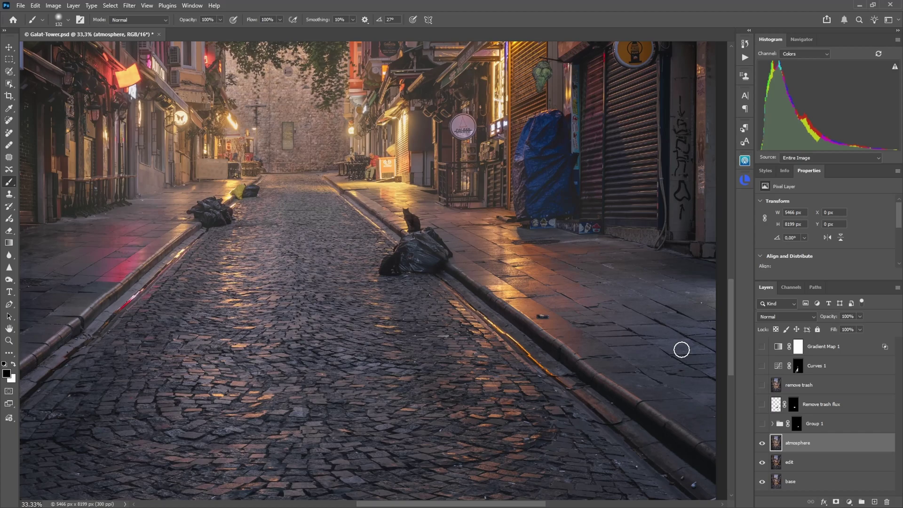
- Show Remove trash flux, zoom on the curb, and toggle it against Group 1's black-cat fix
{"action": "left_click", "coordinate": [762, 404]}
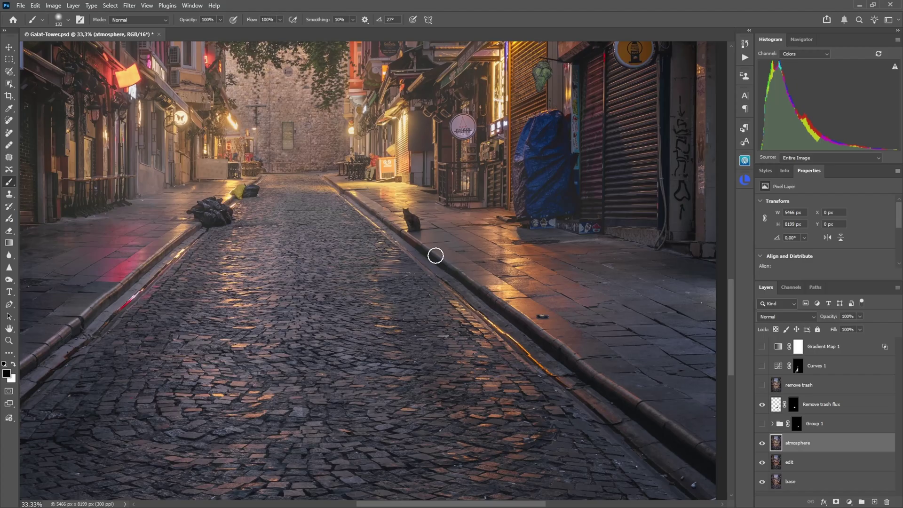
{"action": "left_click", "coordinate": [418, 244], "text": "ctrl"}
{"action": "left_click", "coordinate": [418, 244], "text": "ctrl"}
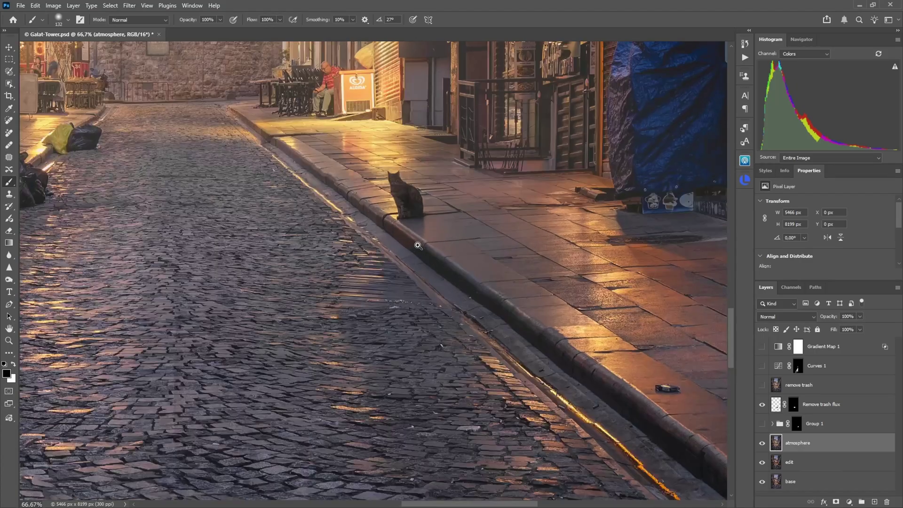
{"action": "left_click", "coordinate": [418, 245], "text": "ctrl"}
{"action": "left_click", "coordinate": [762, 406]}
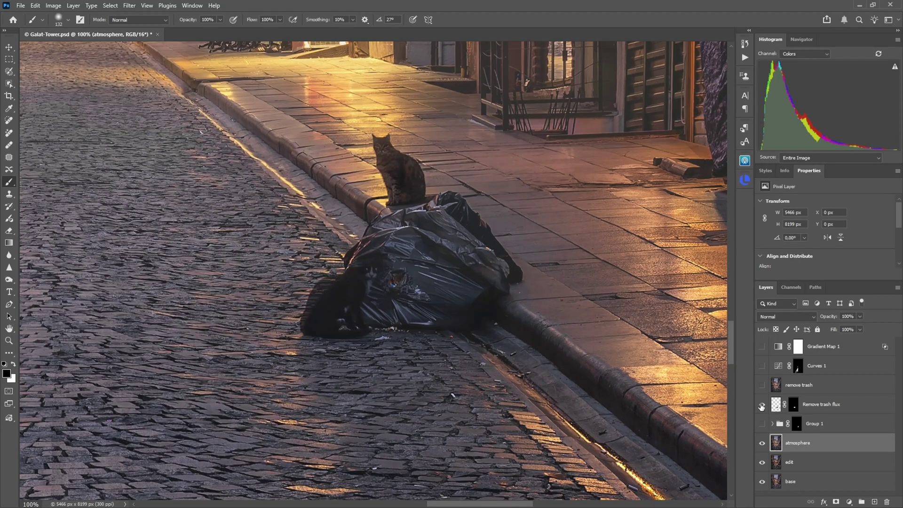
{"action": "left_click", "coordinate": [762, 405]}
{"action": "left_click", "coordinate": [761, 424]}
{"action": "left_click", "coordinate": [762, 407]}
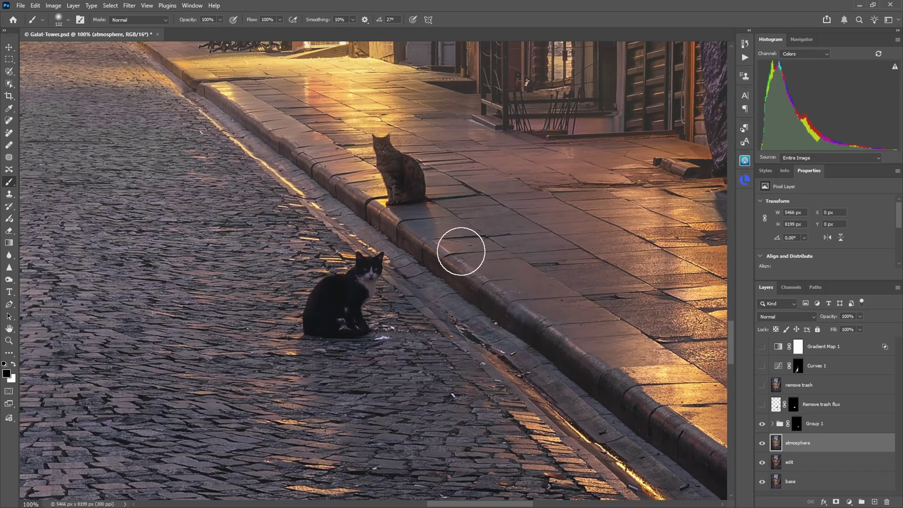
{"action": "left_click", "coordinate": [762, 404]}
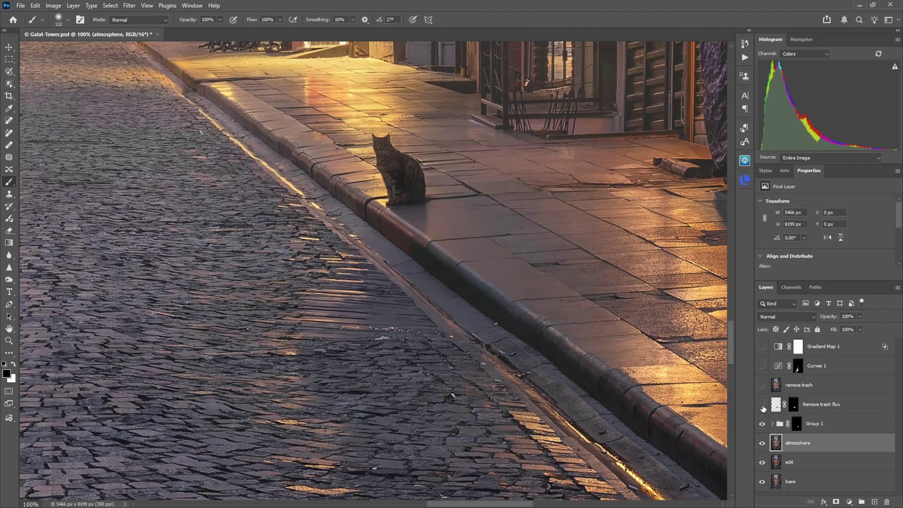
- Hide the Remove trash flux layer and briefly toggle Group 1's black-cat fix off and on
{"action": "left_click", "coordinate": [762, 405]}
{"action": "left_click", "coordinate": [762, 424]}
{"action": "left_click", "coordinate": [761, 424]}
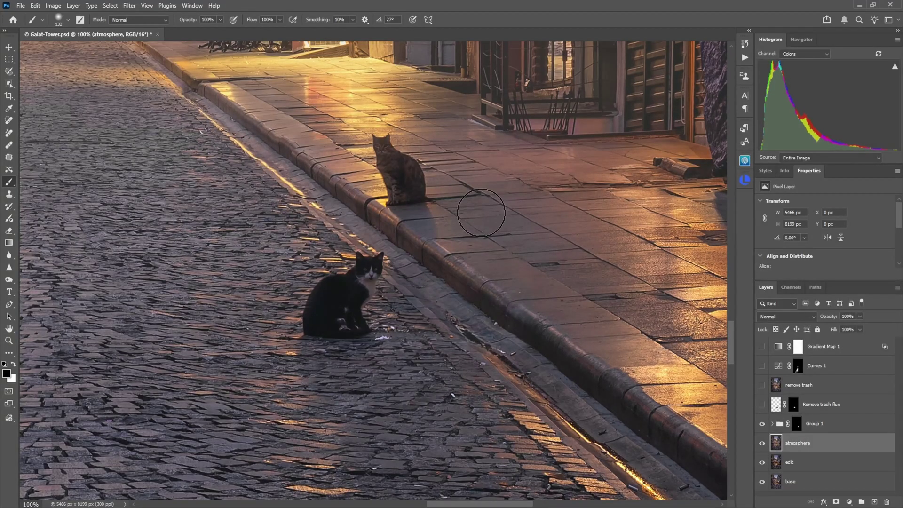
- Inspect the curb and road around the black cat, then hide Group 1 to reveal the bag
{"action": "left_click_drag", "start_coordinate": [397, 372], "coordinate": [444, 372]}
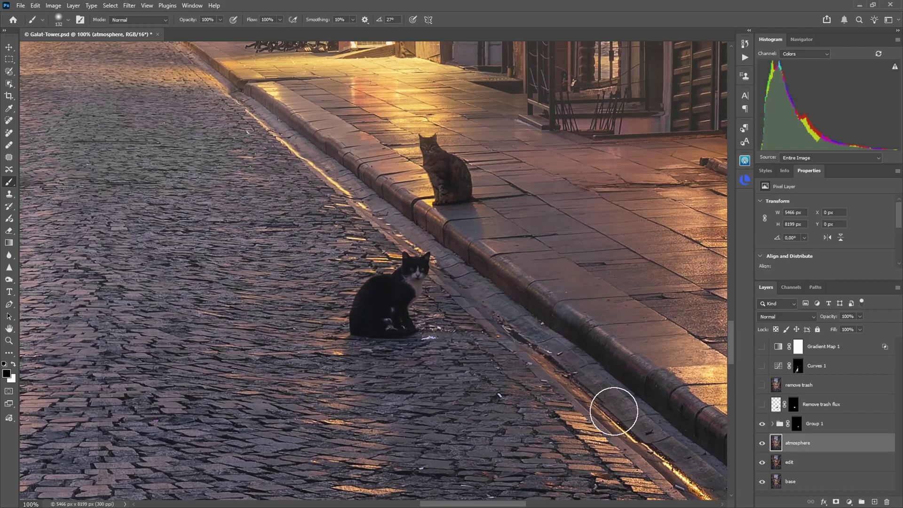
{"action": "scroll", "coordinate": [511, 302], "scroll_direction": "down", "scroll_amount": 2}
{"action": "scroll", "coordinate": [510, 302], "scroll_direction": "right", "scroll_amount": 2}
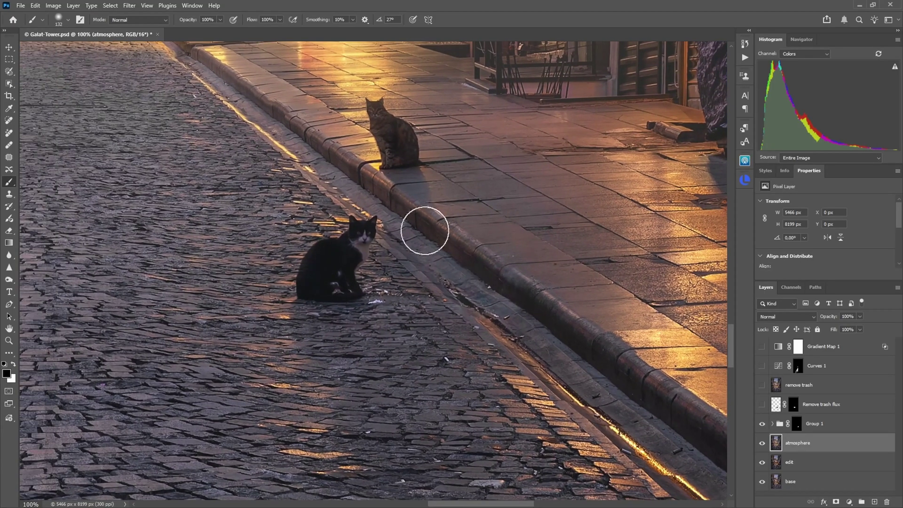
{"action": "left_click_drag", "start_coordinate": [125, 266], "coordinate": [242, 254]}
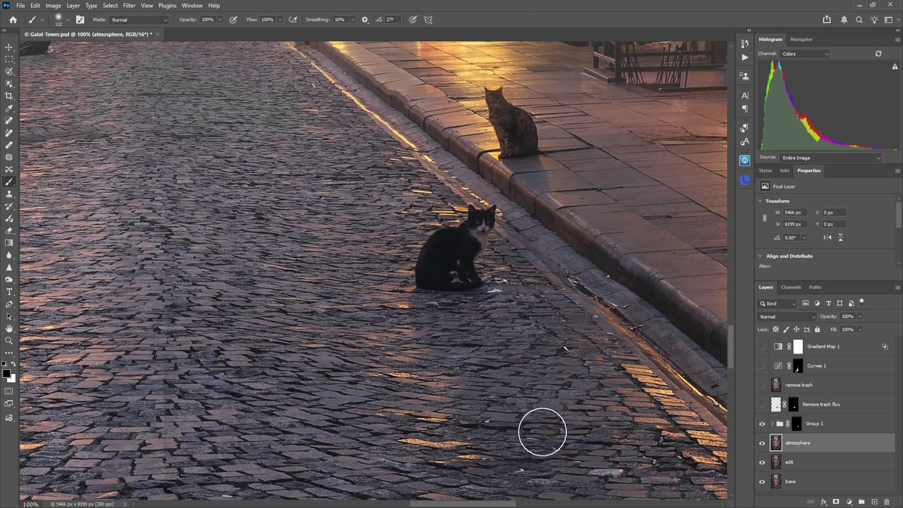
{"action": "left_click_drag", "start_coordinate": [524, 424], "coordinate": [373, 369]}
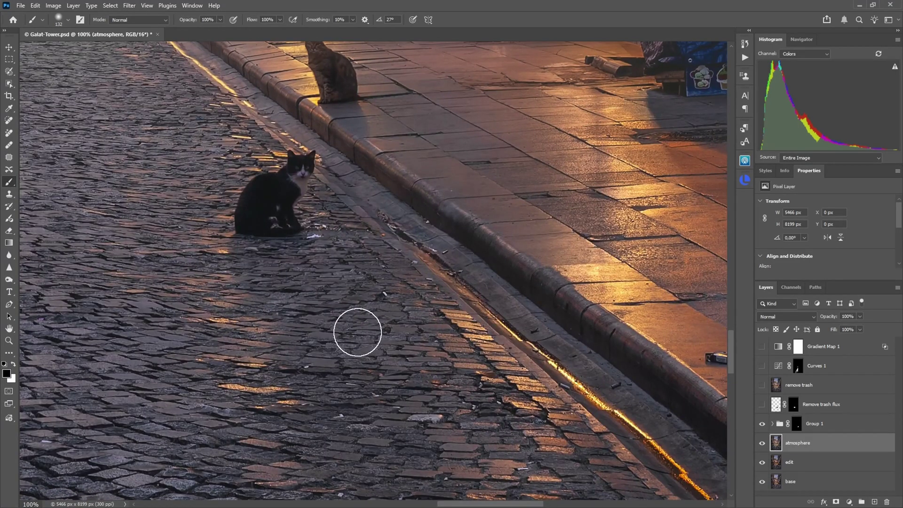
{"action": "left_click_drag", "start_coordinate": [357, 332], "coordinate": [465, 356]}
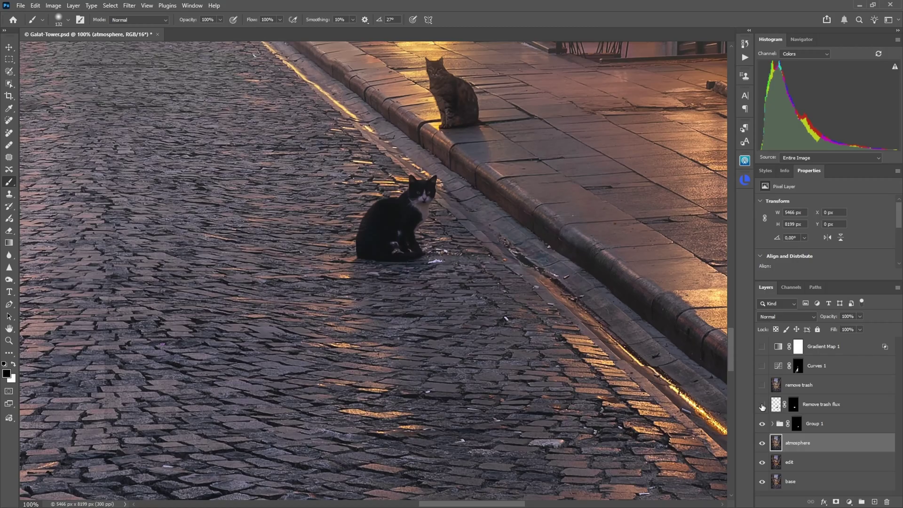
{"action": "left_click", "coordinate": [762, 424]}
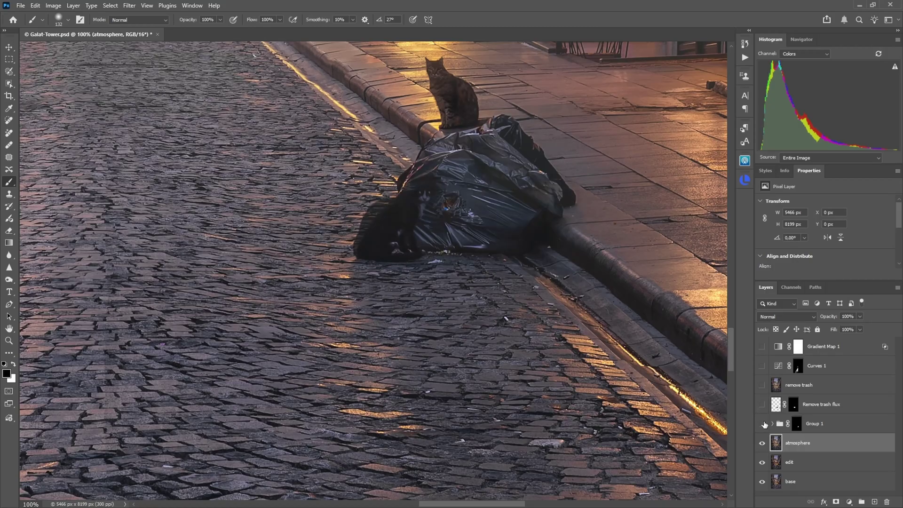